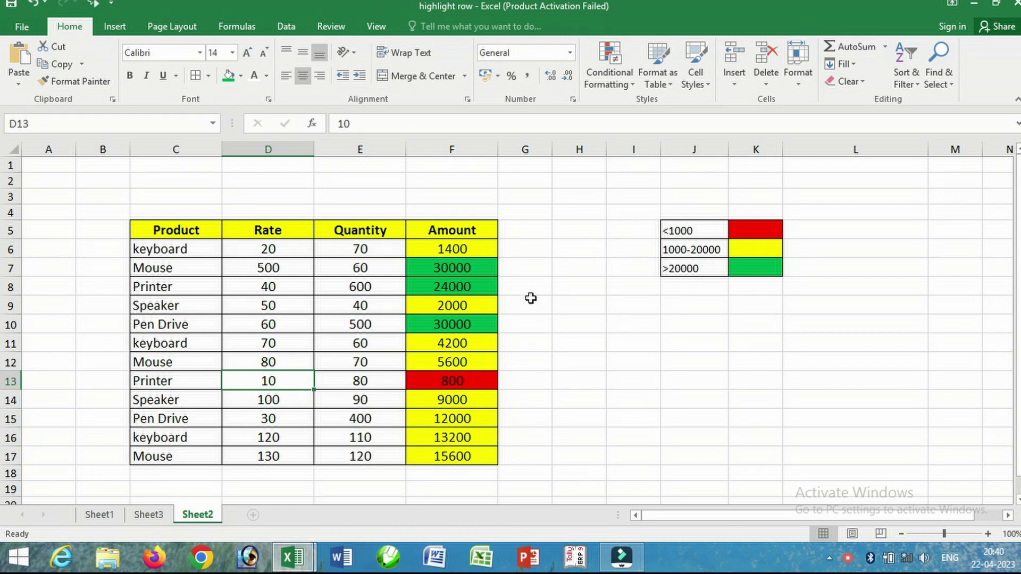
pyautogui.click(704, 231)
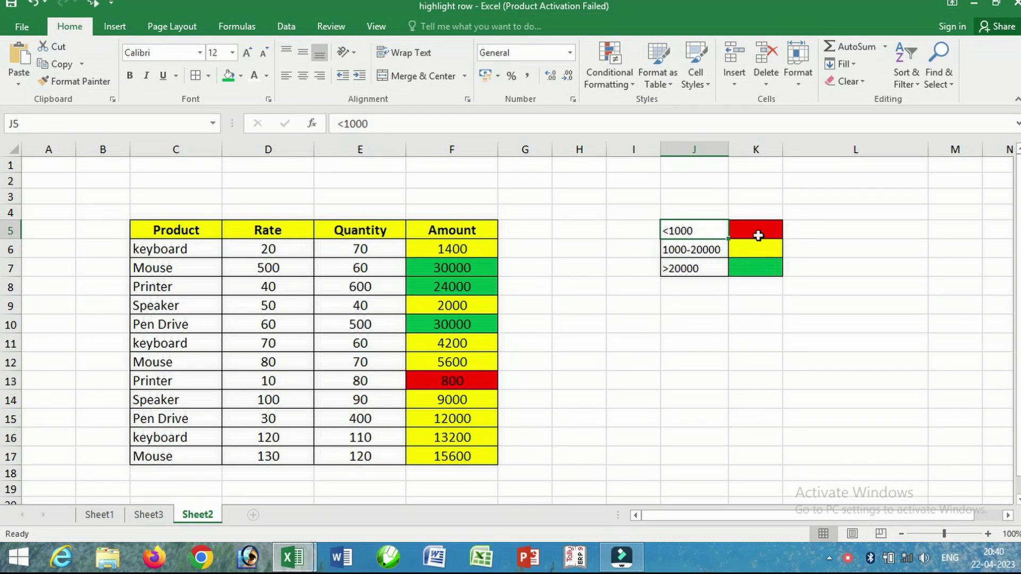
pyautogui.click(687, 251)
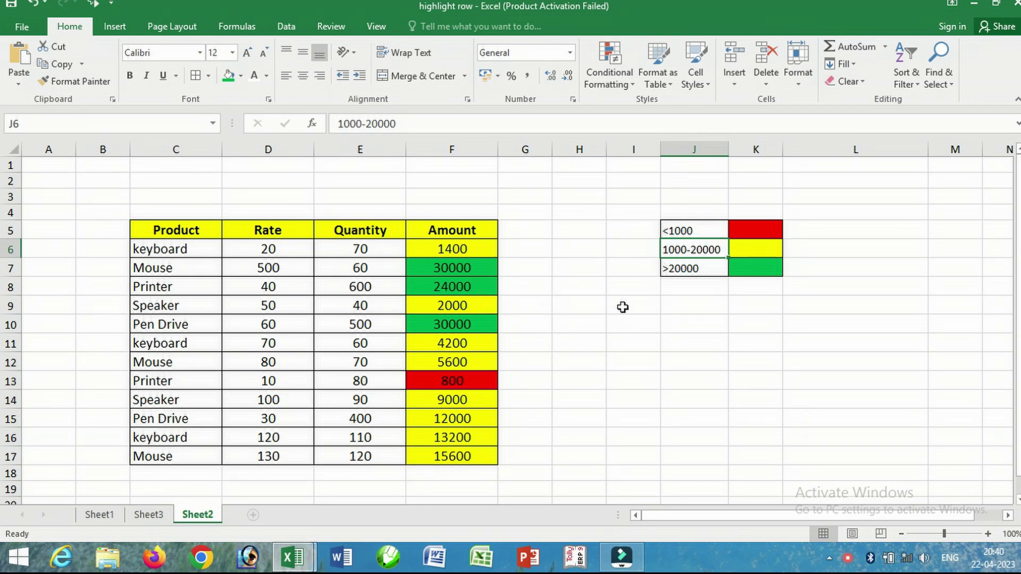
pyautogui.click(694, 270)
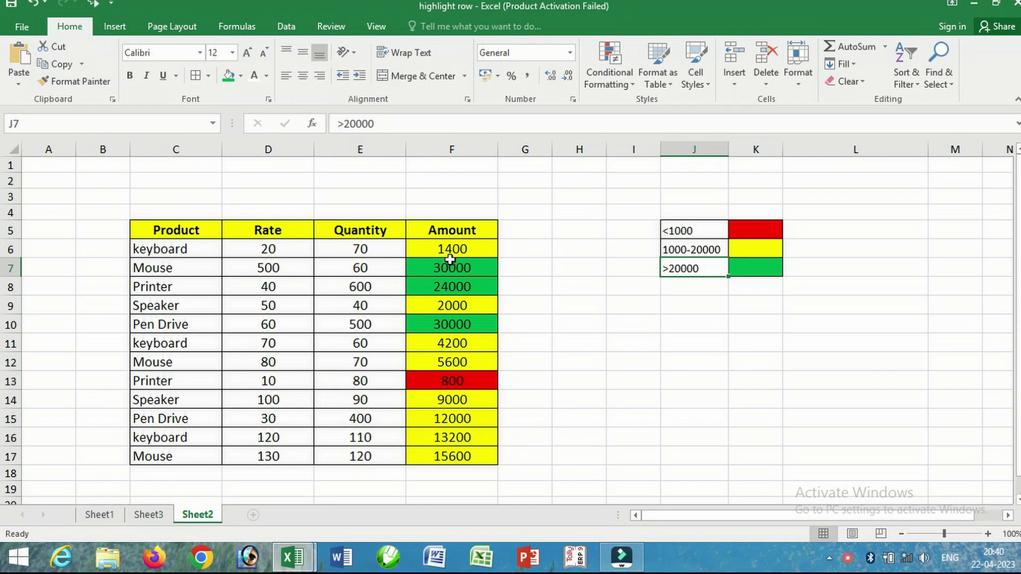
# Set the keyboard rate in cell D6 to 10 and check the amount in F6
pyautogui.click(279, 255)
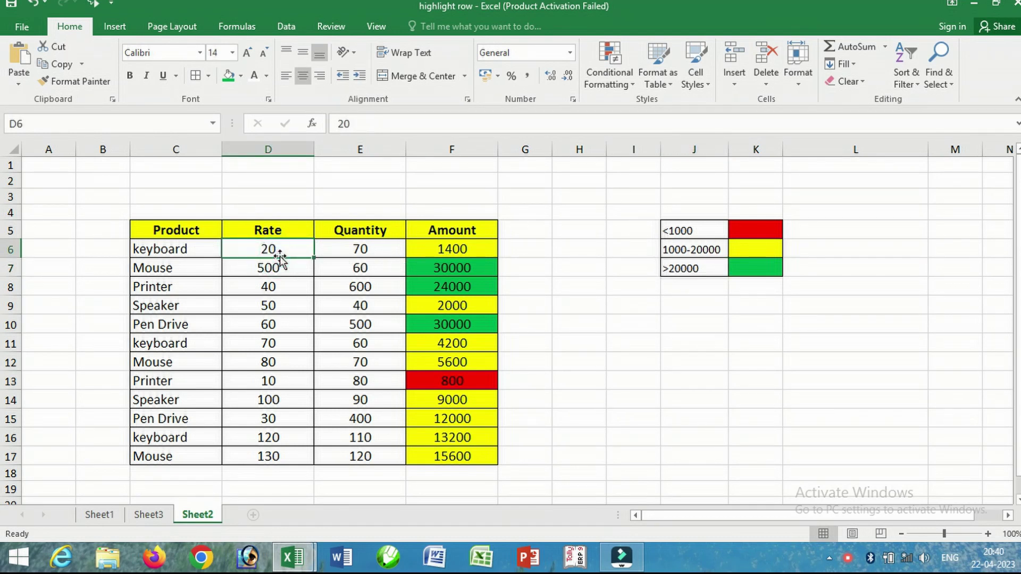
pyautogui.write('10')
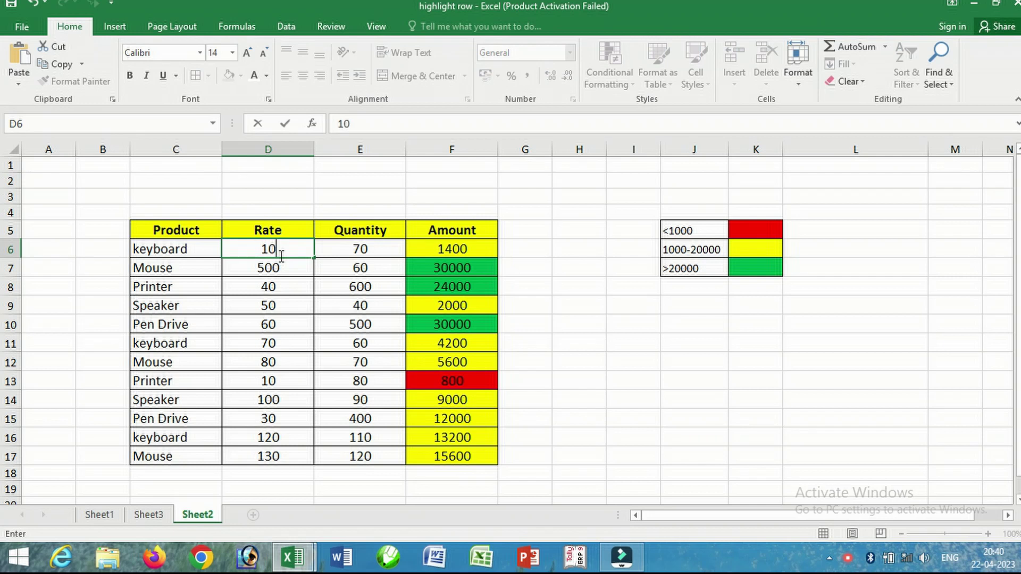
pyautogui.press('Return')
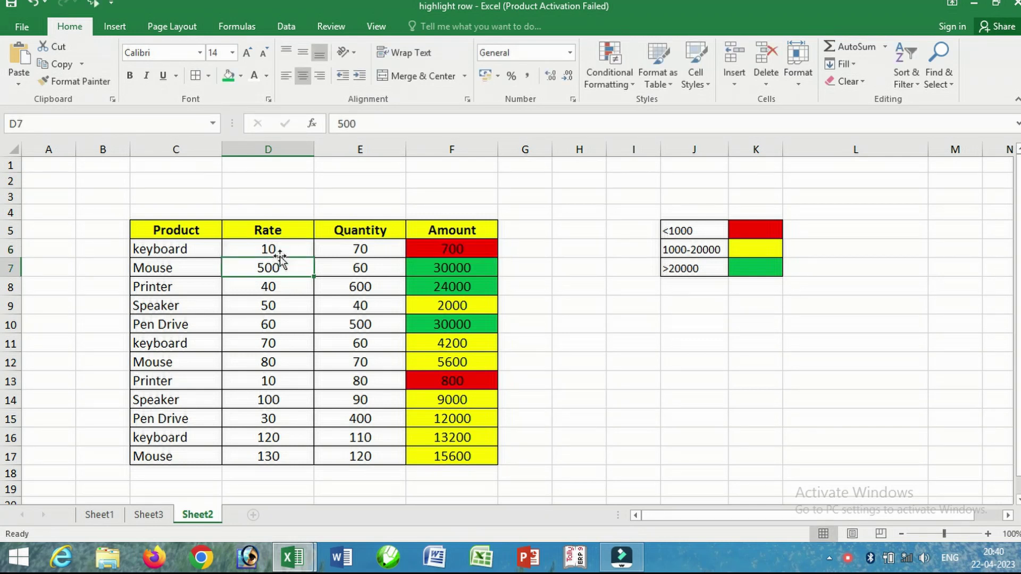
pyautogui.click(440, 250)
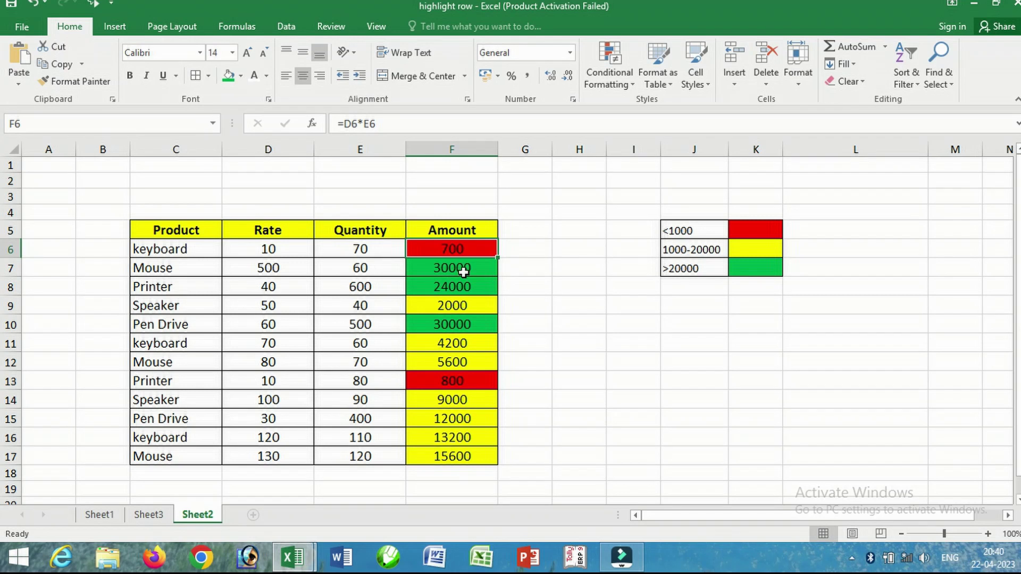
# Set the Mouse rate in cell D7 to 30 and the Speaker rate in cell D9 to 600
pyautogui.click(286, 267)
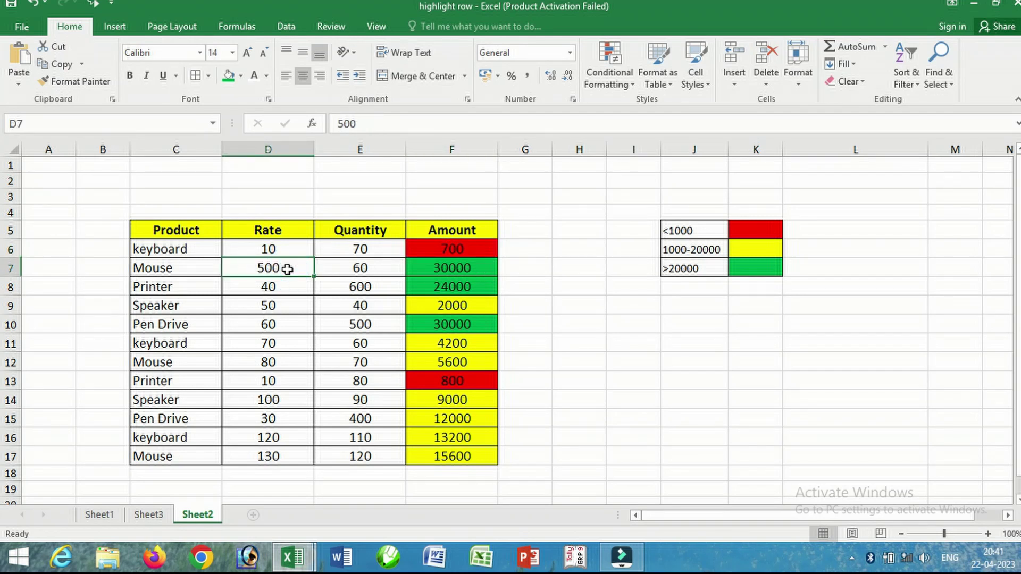
pyautogui.write('30')
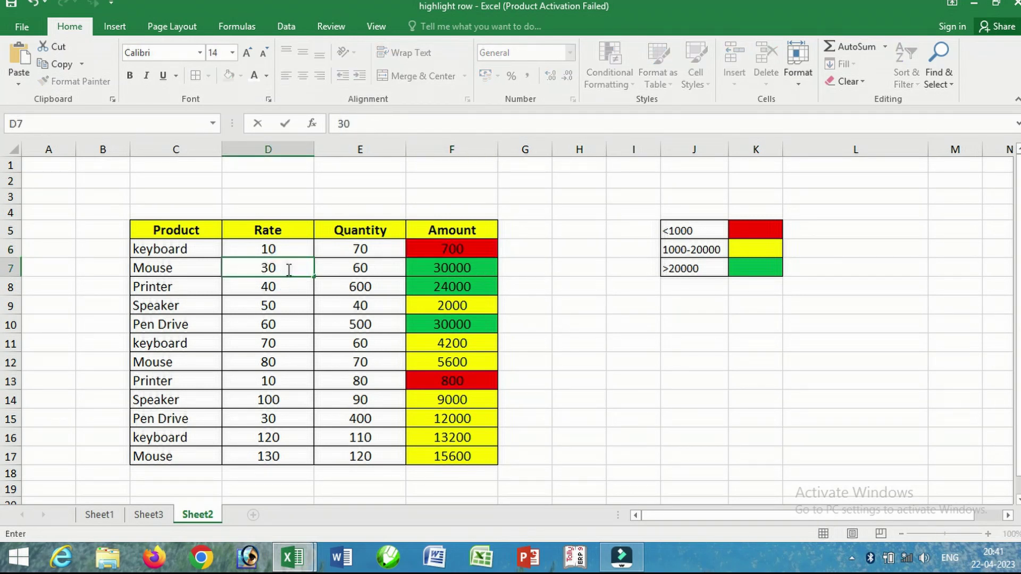
pyautogui.click(451, 284)
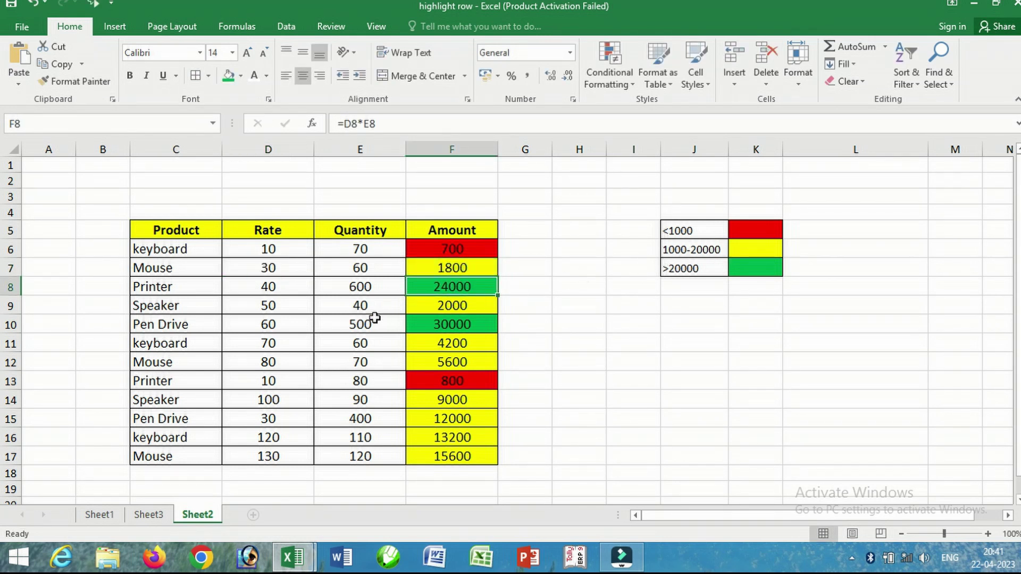
pyautogui.click(280, 306)
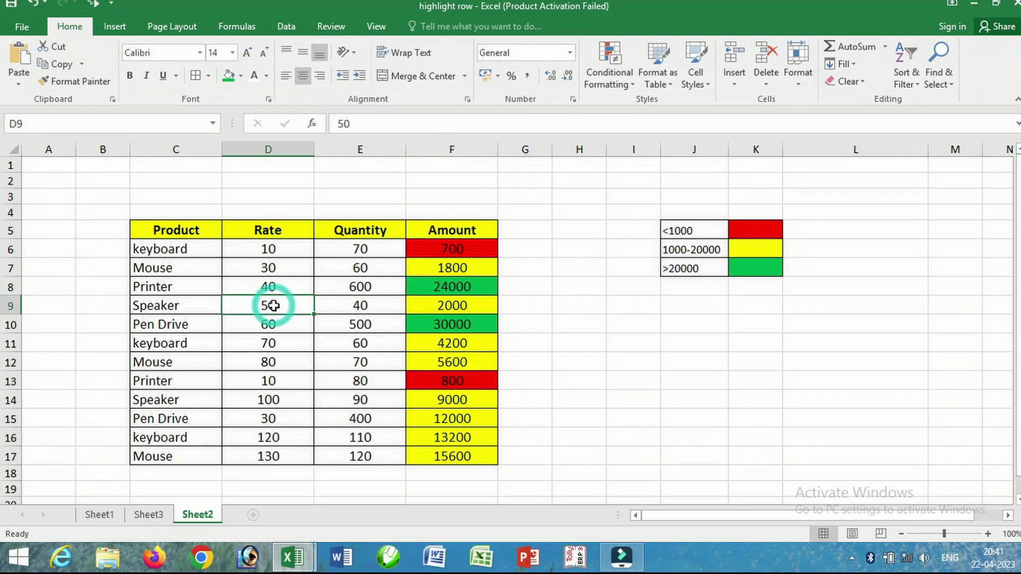
pyautogui.write('600')
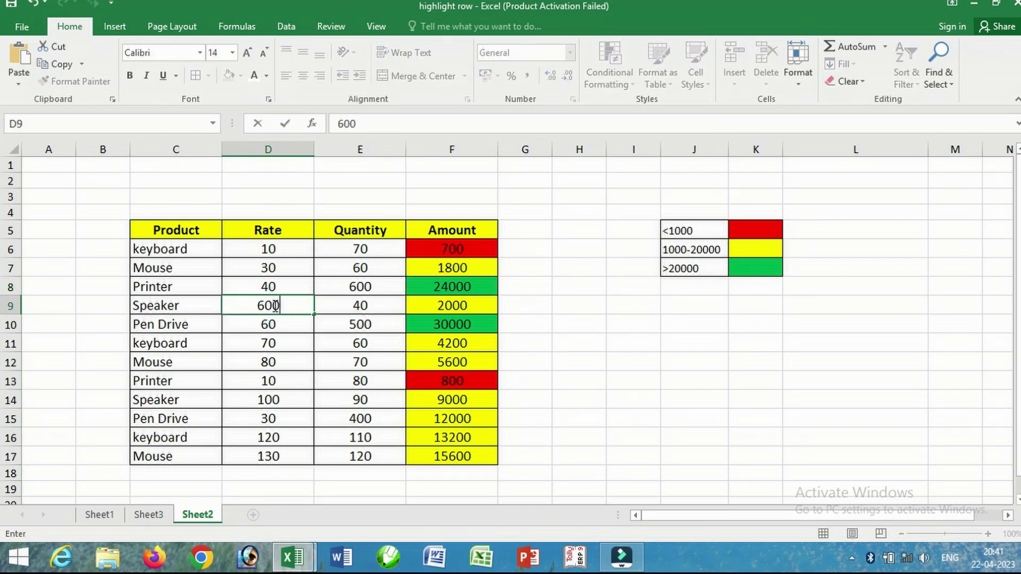
pyautogui.click(436, 308)
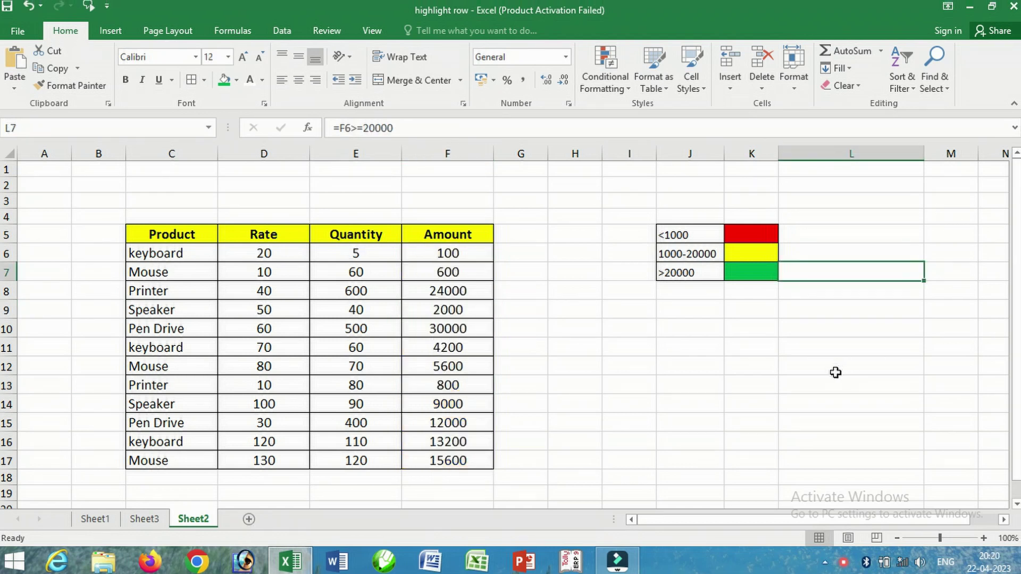
pyautogui.click(468, 259)
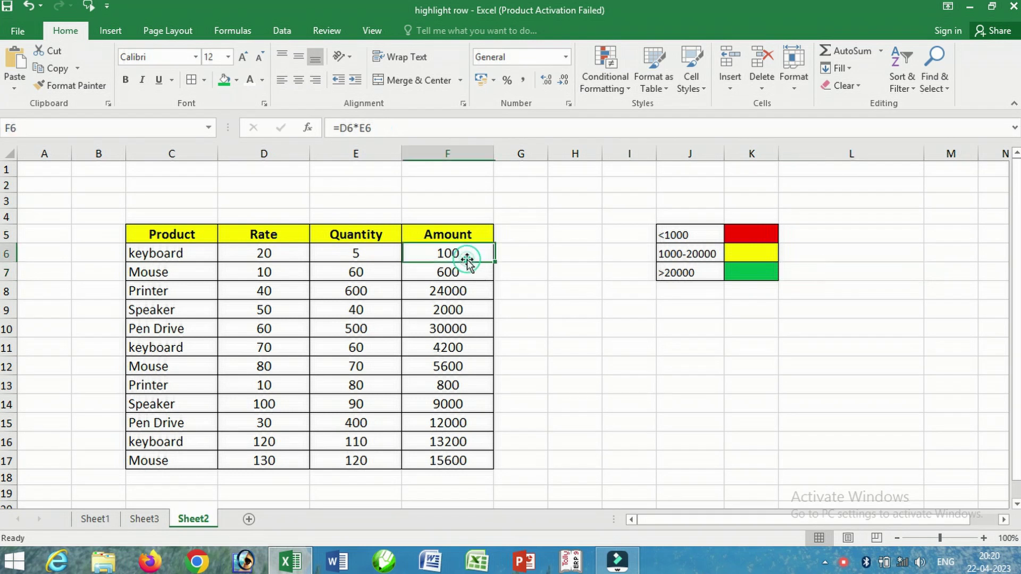
pyautogui.moveTo(463, 266); pyautogui.dragTo(458, 459)
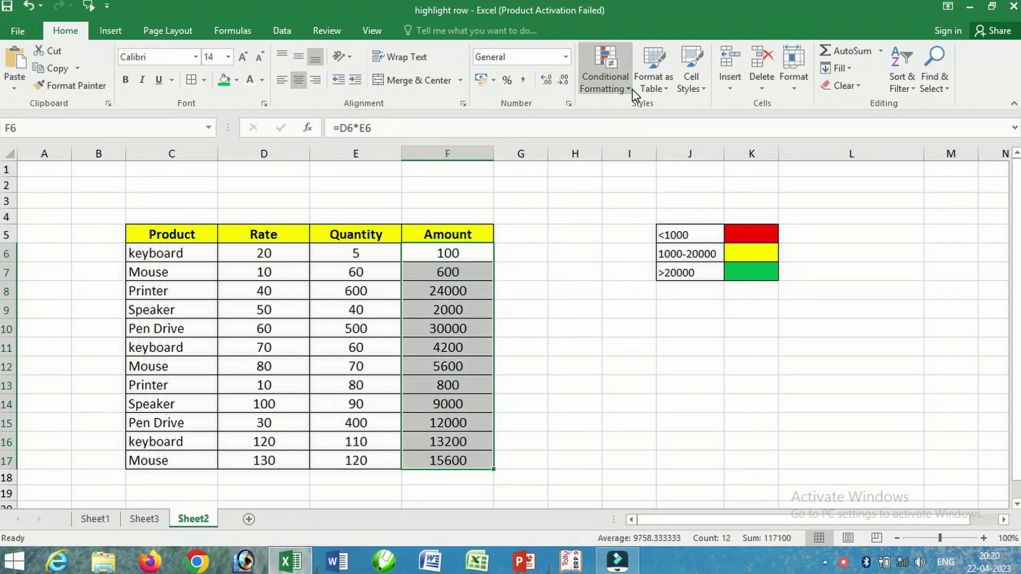
pyautogui.click(608, 82)
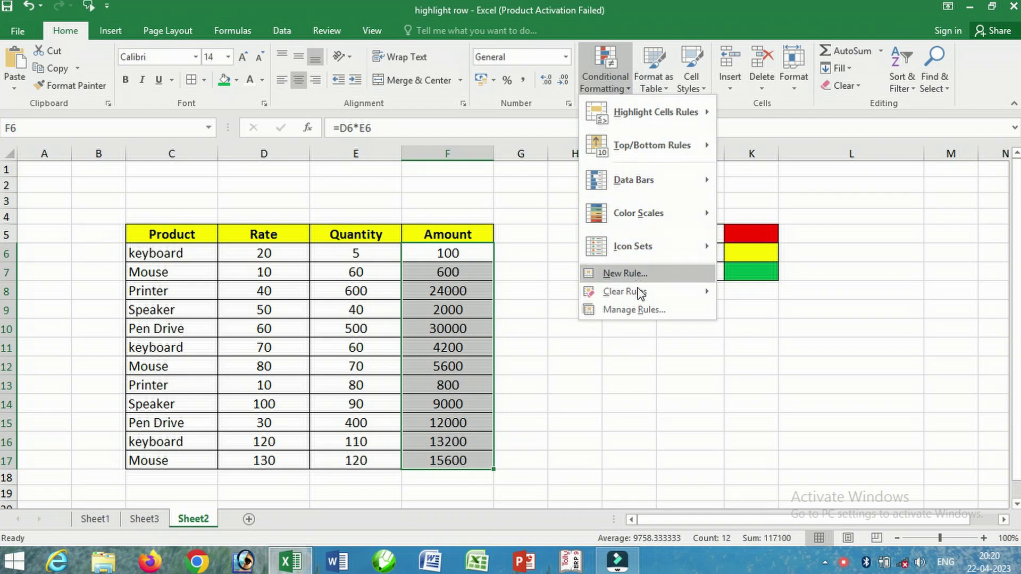
pyautogui.moveTo(640, 292)
pyautogui.click(796, 296)
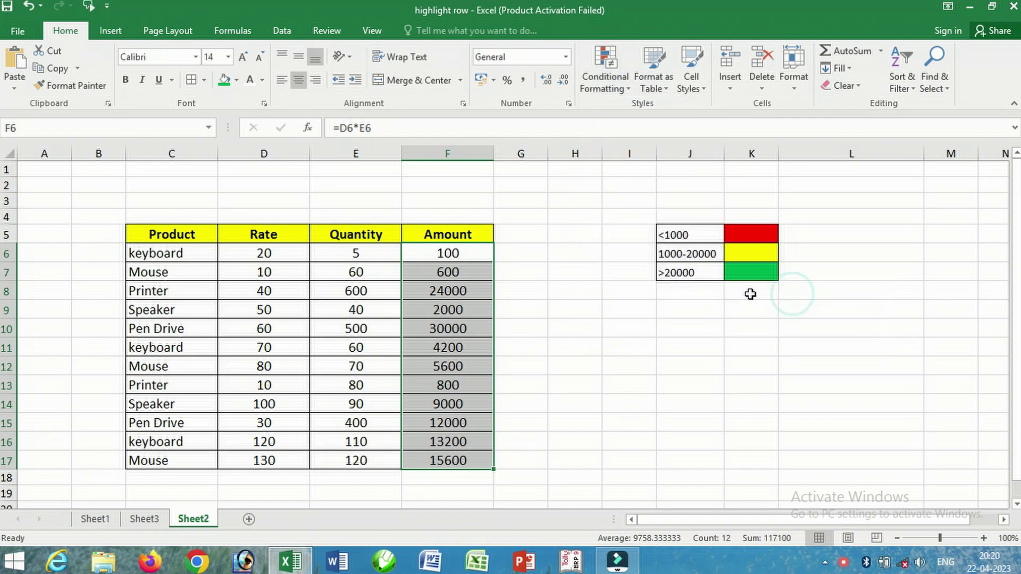
pyautogui.doubleClick(455, 254)
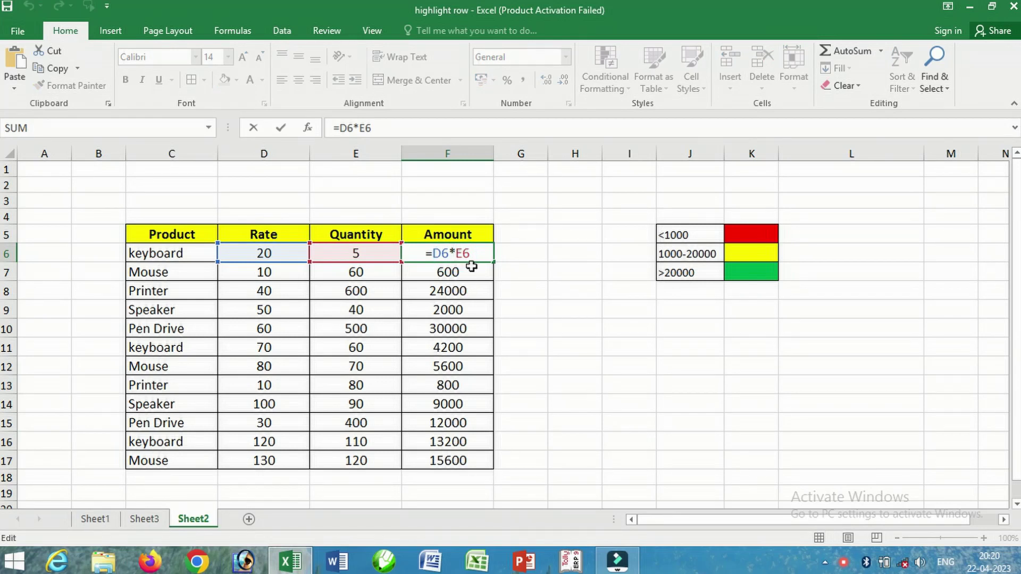
pyautogui.press('Return')
# Start a new conditional formatting rule for the amounts in F6:F17 that uses a formula to determine which cells to format
pyautogui.moveTo(479, 255); pyautogui.dragTo(478, 461)
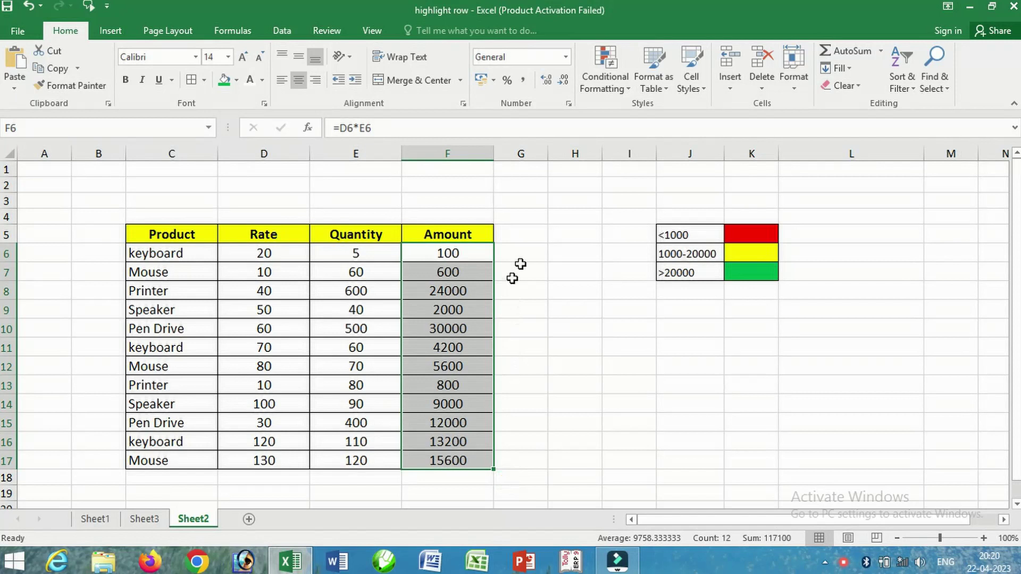
pyautogui.click(630, 90)
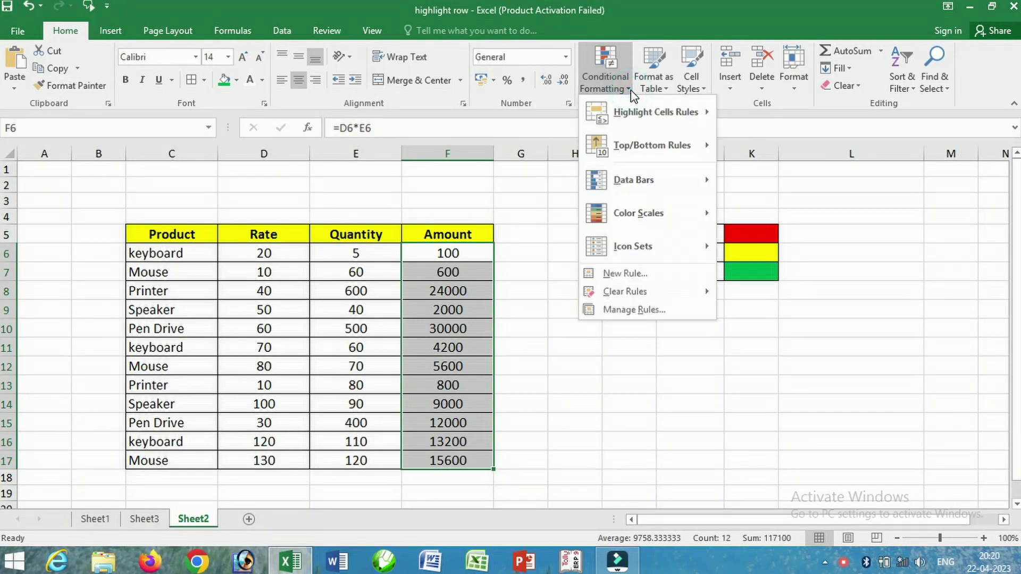
pyautogui.click(630, 311)
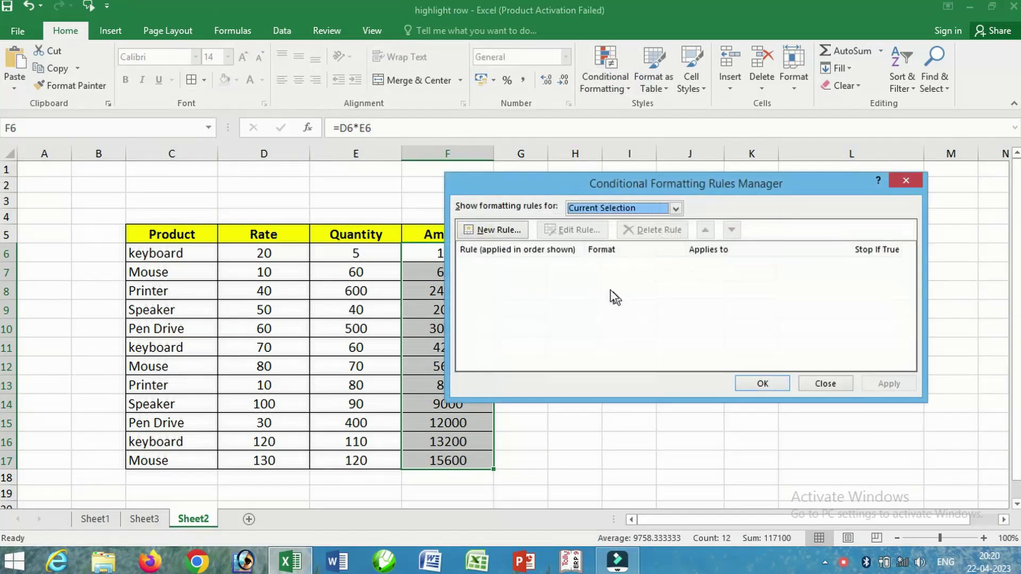
pyautogui.click(496, 235)
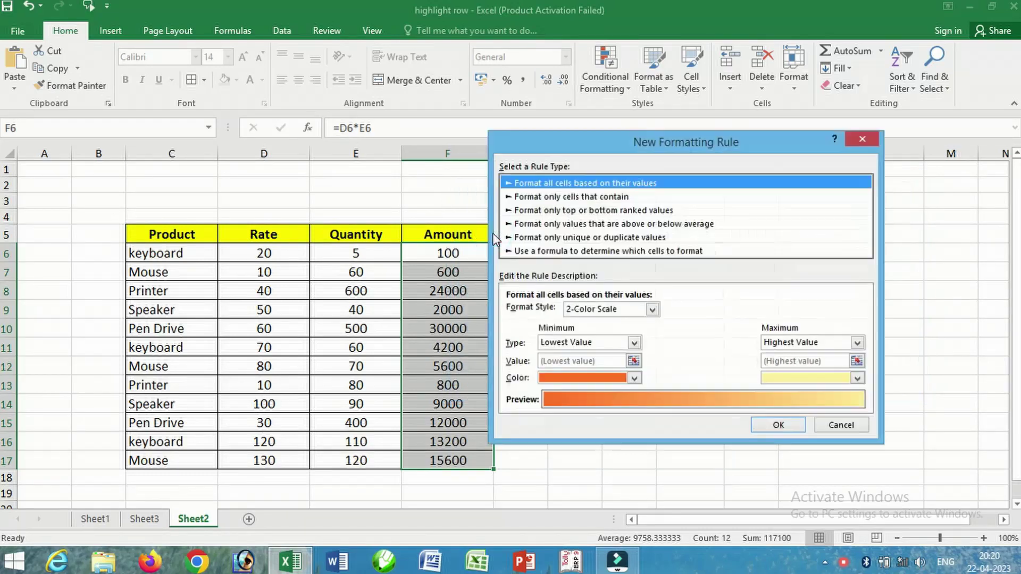
pyautogui.click(561, 255)
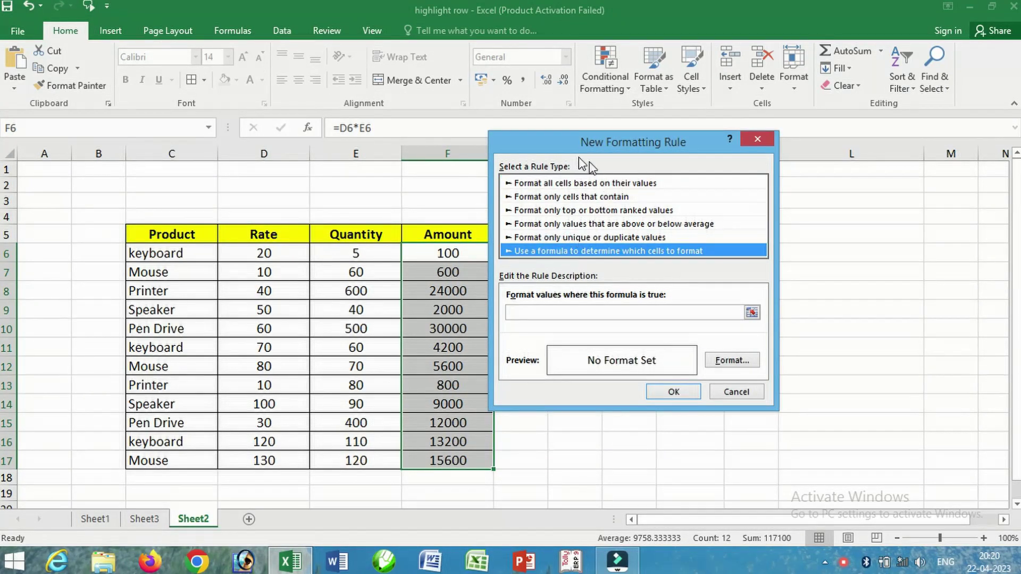
pyautogui.moveTo(551, 148); pyautogui.dragTo(168, 180)
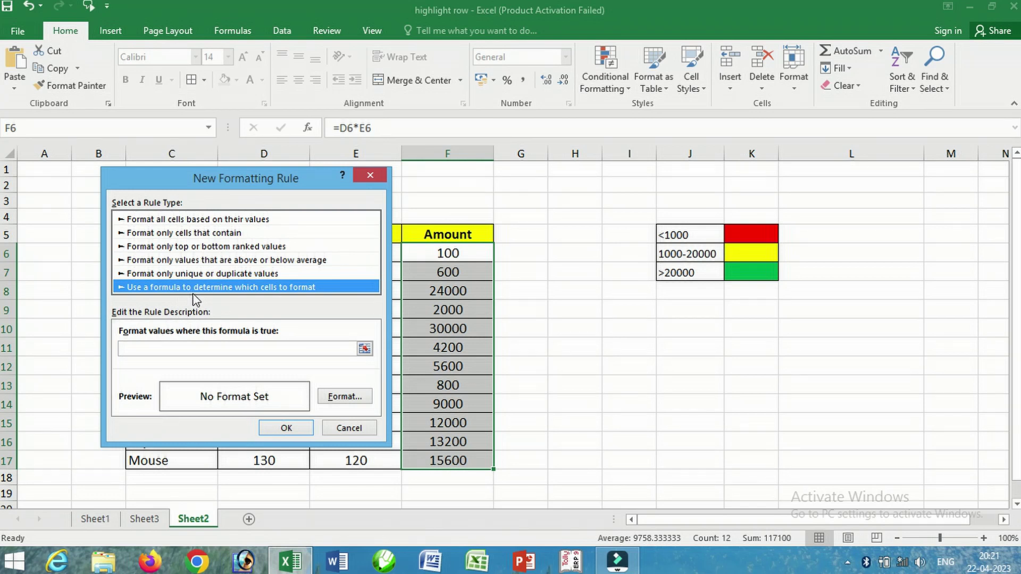
# Enter =F6<1000 as the rule's formula, with a relative reference to the first amount cell
pyautogui.click(165, 347)
pyautogui.write('=')
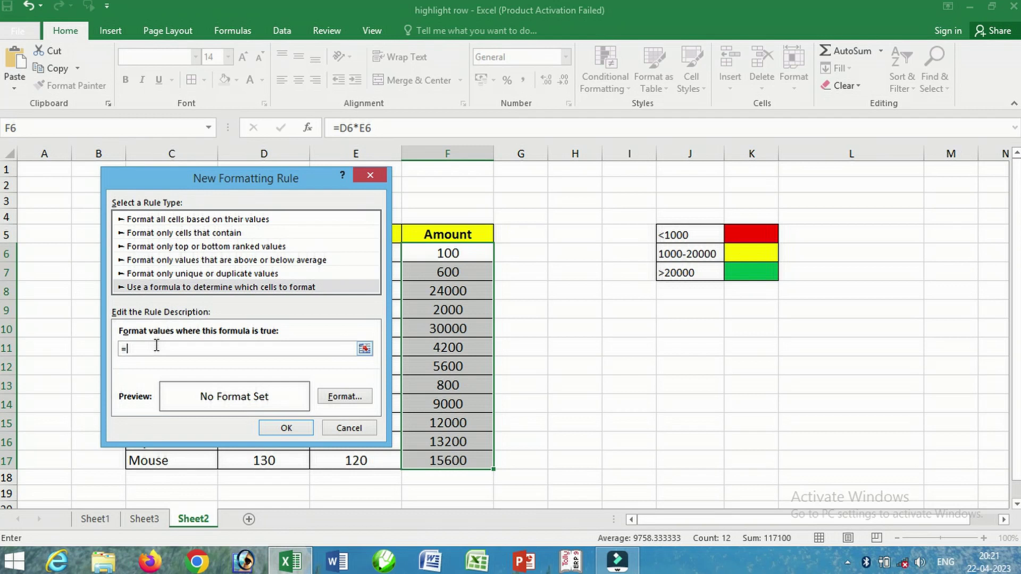
pyautogui.click(437, 254)
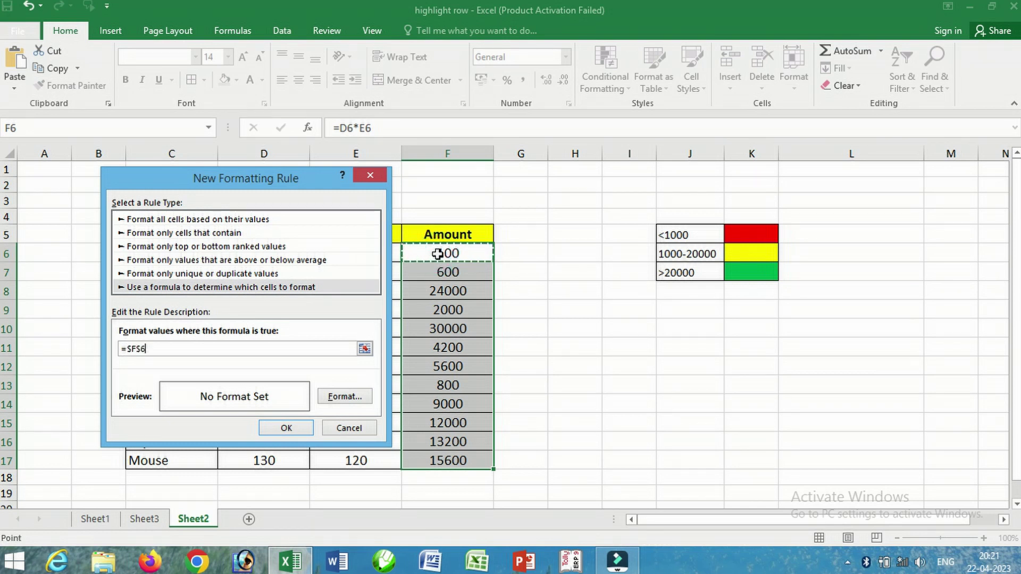
pyautogui.click(144, 350)
pyautogui.press('BackSpace')
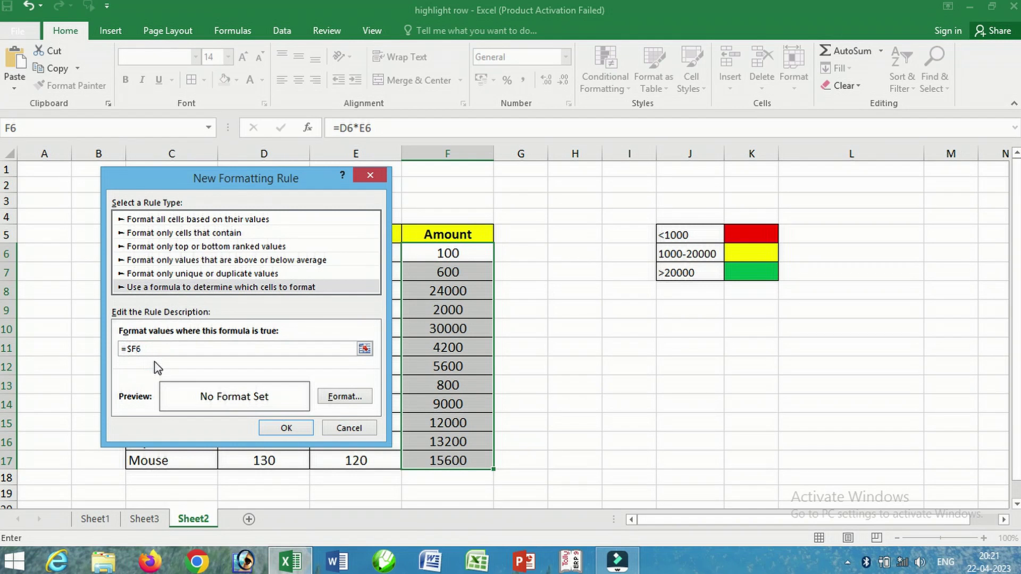
pyautogui.click(133, 351)
pyautogui.press('BackSpace')
# Give the rule for amounts below 1000 a solid red fill and add it to the rule list
pyautogui.click(349, 399)
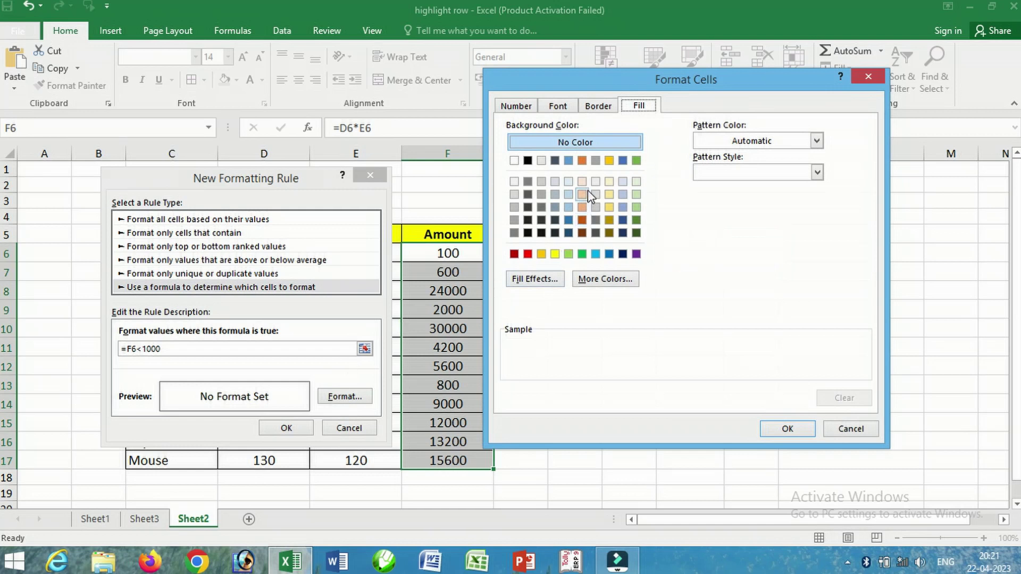
pyautogui.click(527, 254)
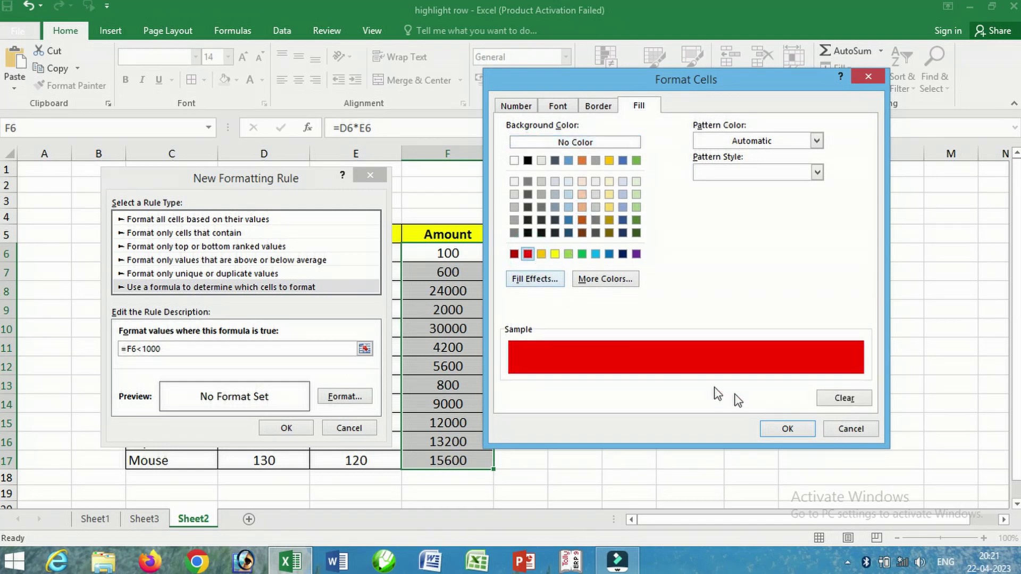
pyautogui.click(776, 430)
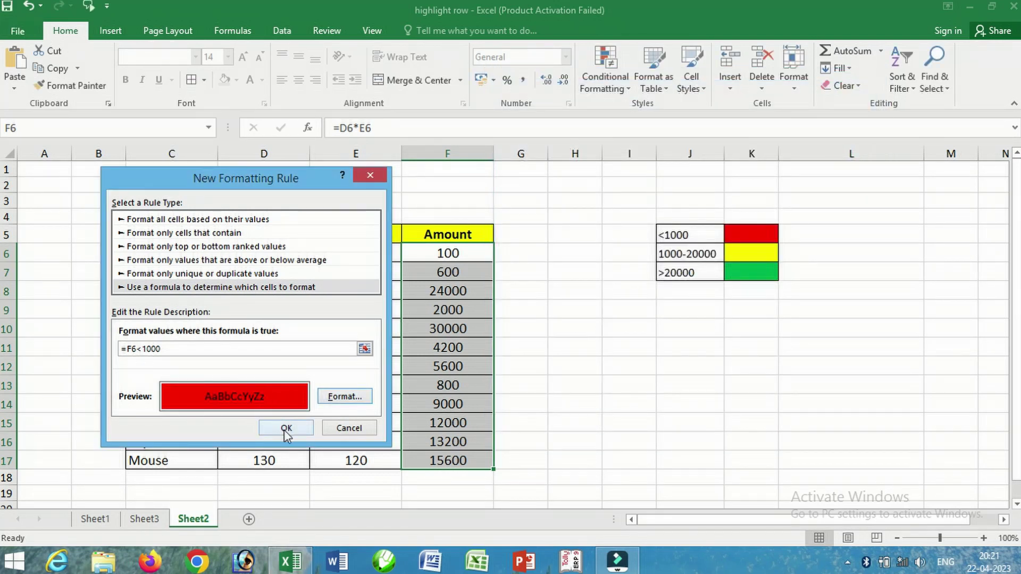
pyautogui.click(286, 428)
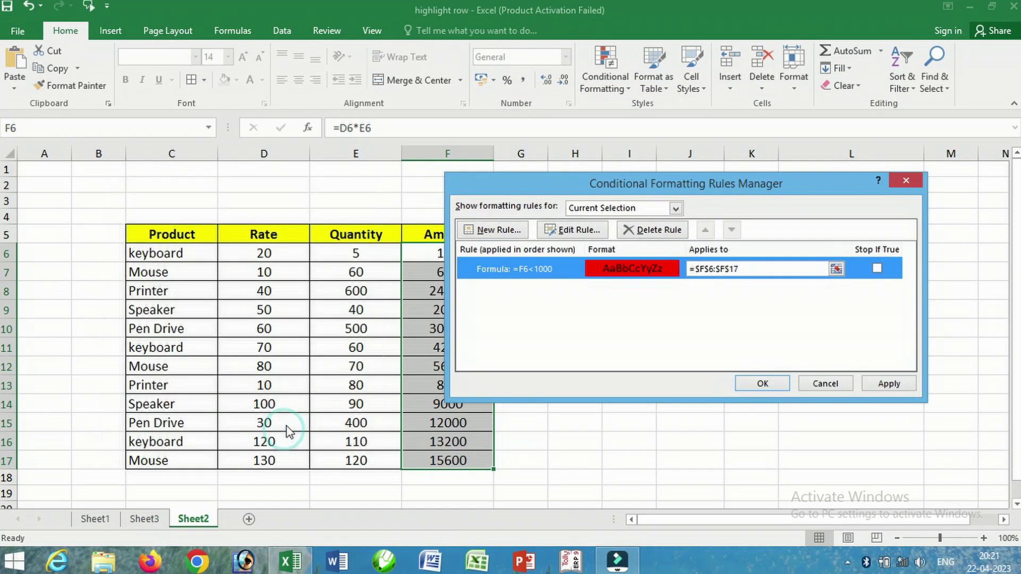
# Start another formula-based formatting rule for the amounts and enter =and(f6>=1000,f6<20000) as its formula
pyautogui.click(509, 236)
pyautogui.click(556, 251)
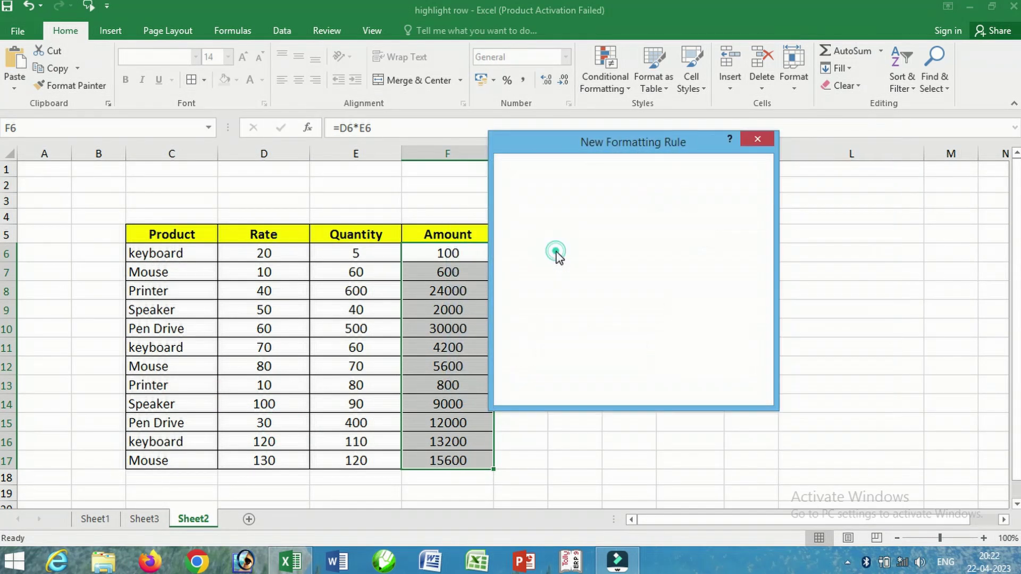
pyautogui.moveTo(553, 140); pyautogui.dragTo(225, 199)
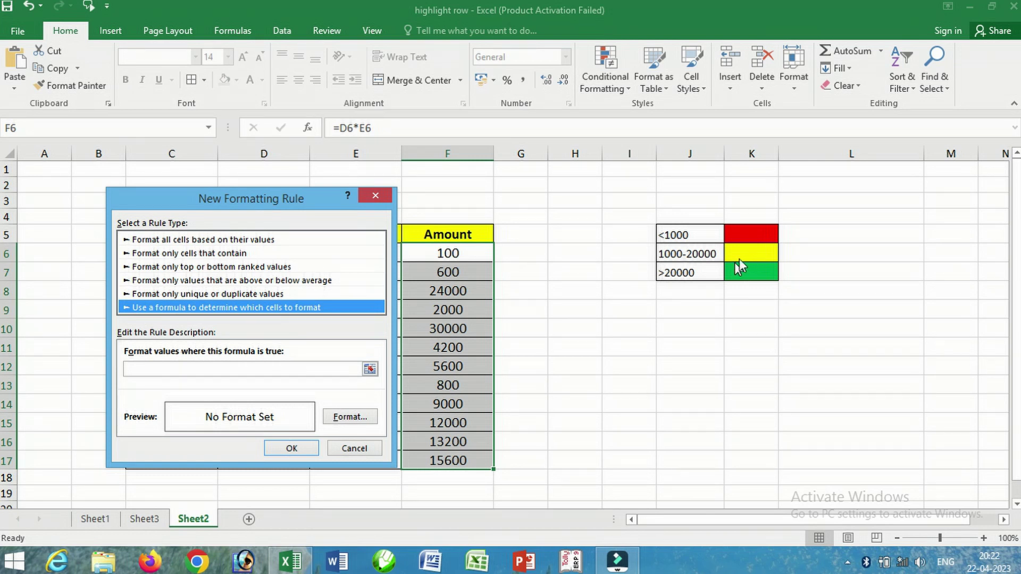
pyautogui.click(177, 368)
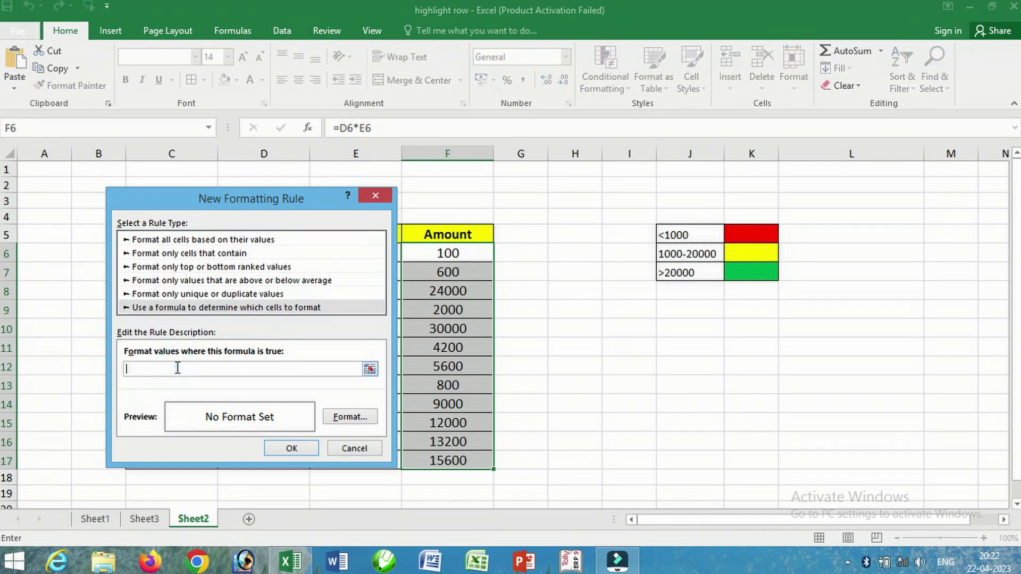
pyautogui.write('=and(f6>=1')
pyautogui.write('000,f6<2')
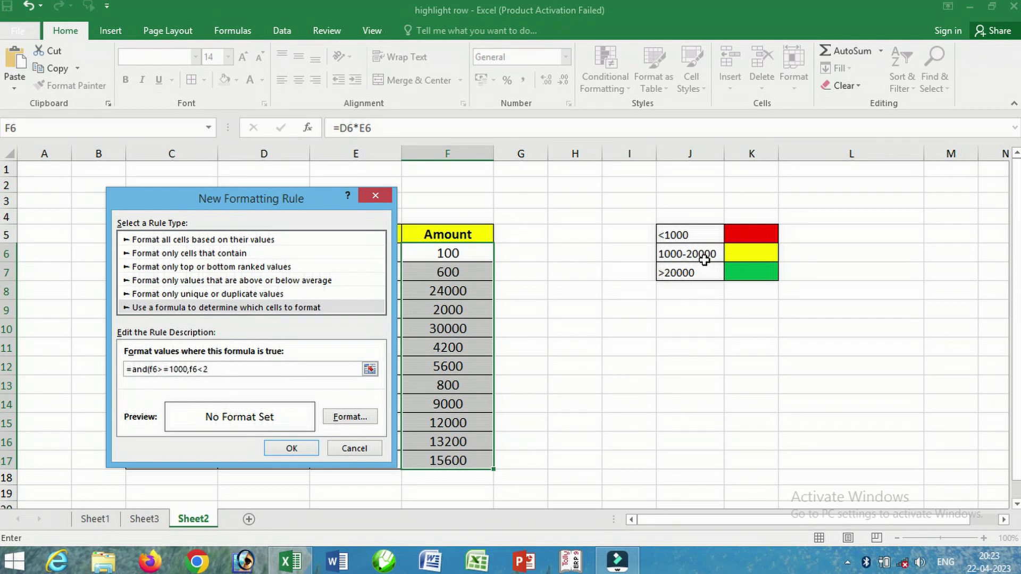
pyautogui.write('0000')
# Give the rule for amounts from 1000 to below 20000 a solid yellow fill and add it to the rule list
pyautogui.click(350, 417)
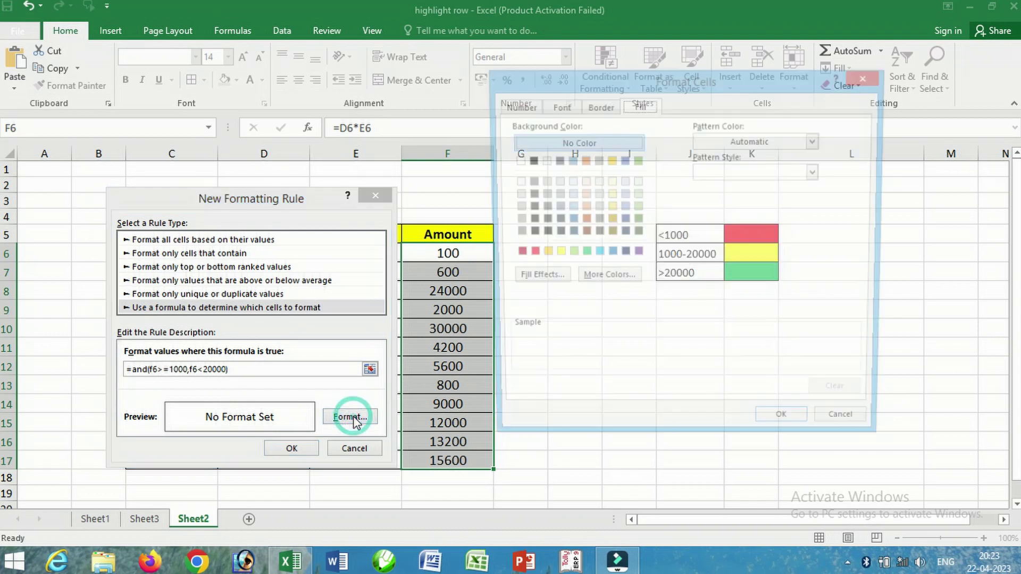
pyautogui.click(555, 254)
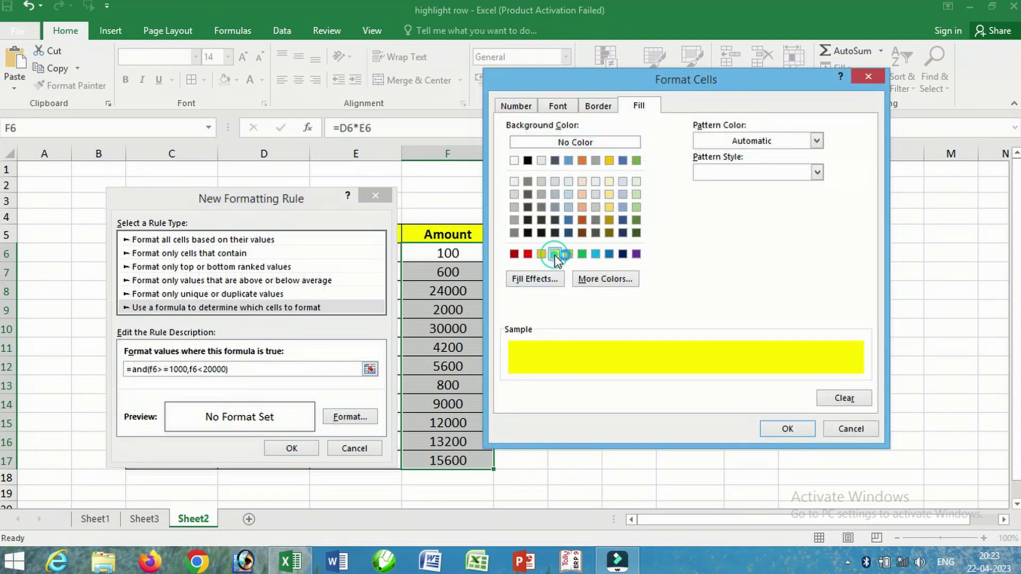
pyautogui.click(796, 430)
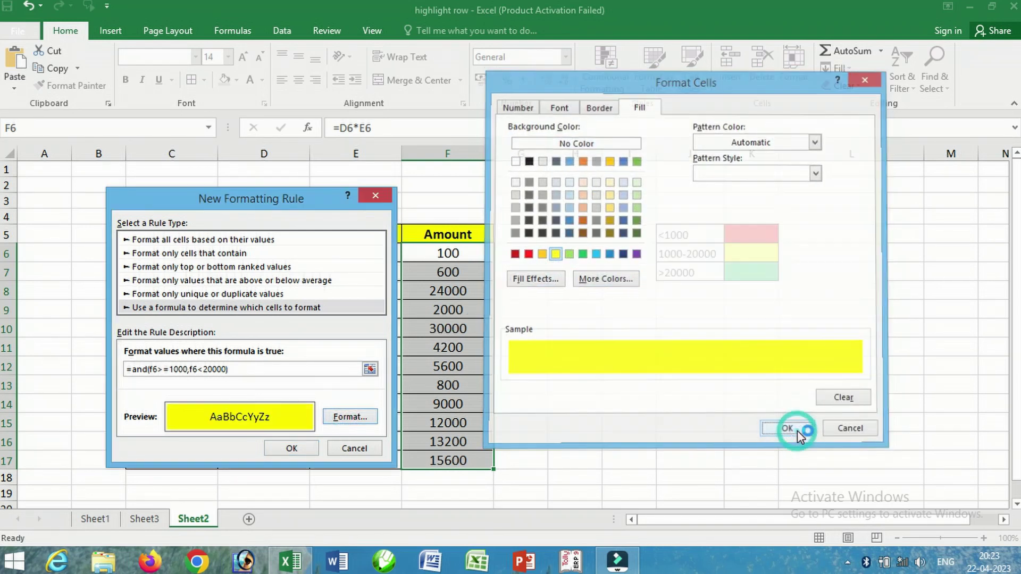
pyautogui.click(292, 448)
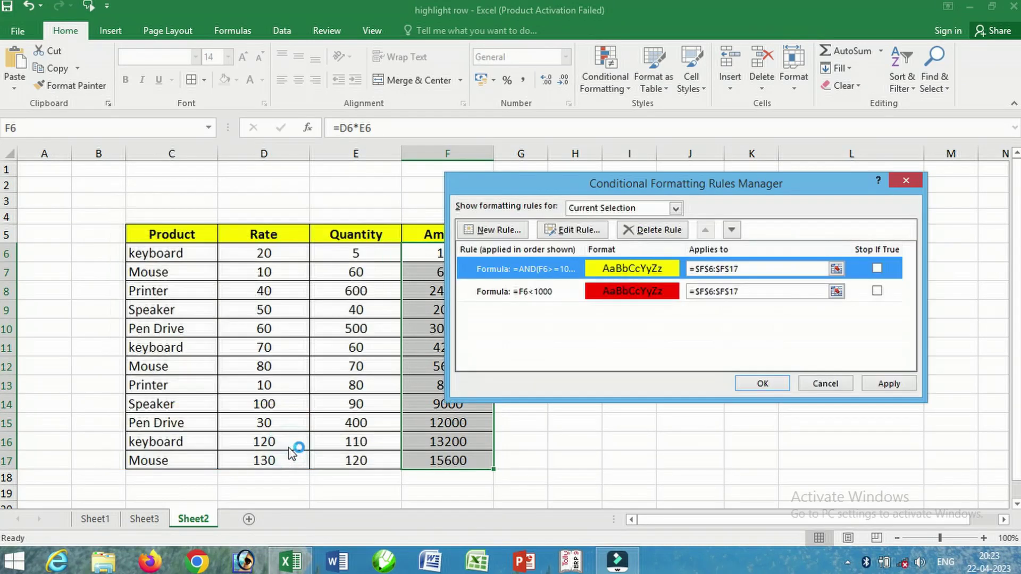
# Start a third formula-based formatting rule for the amounts and enter =f6>=20000 as its formula
pyautogui.click(499, 230)
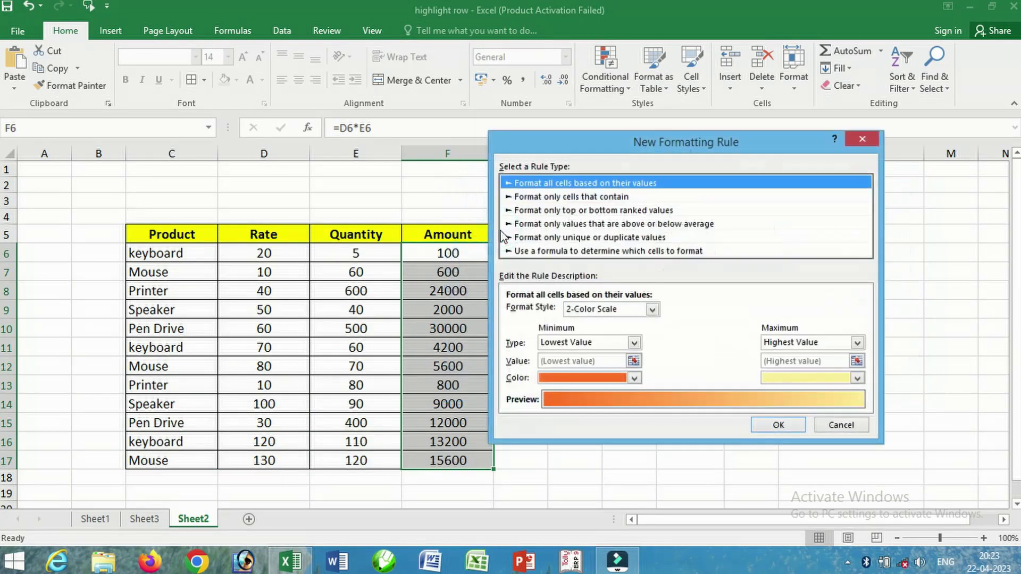
pyautogui.click(562, 251)
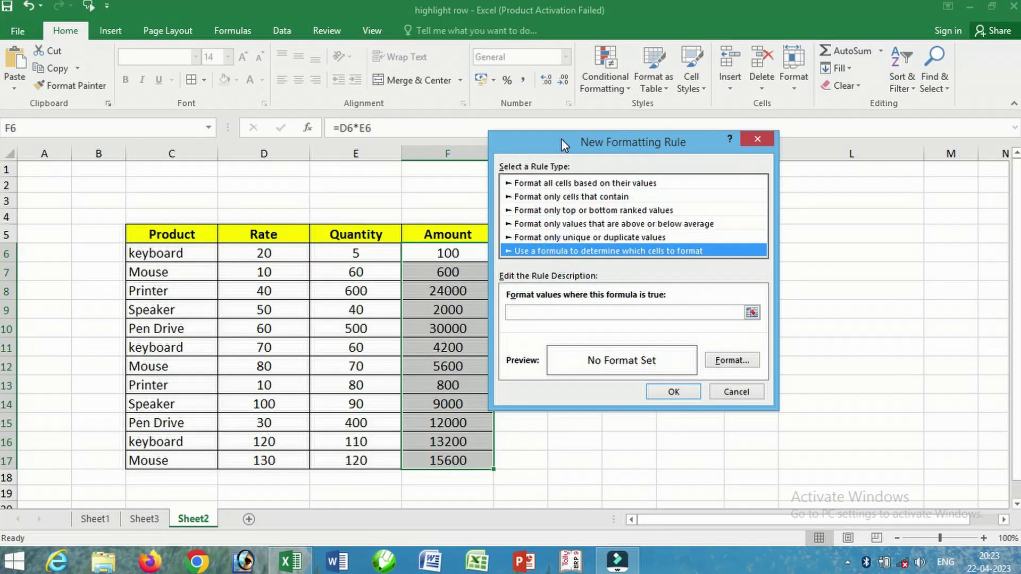
pyautogui.moveTo(560, 139); pyautogui.dragTo(197, 195)
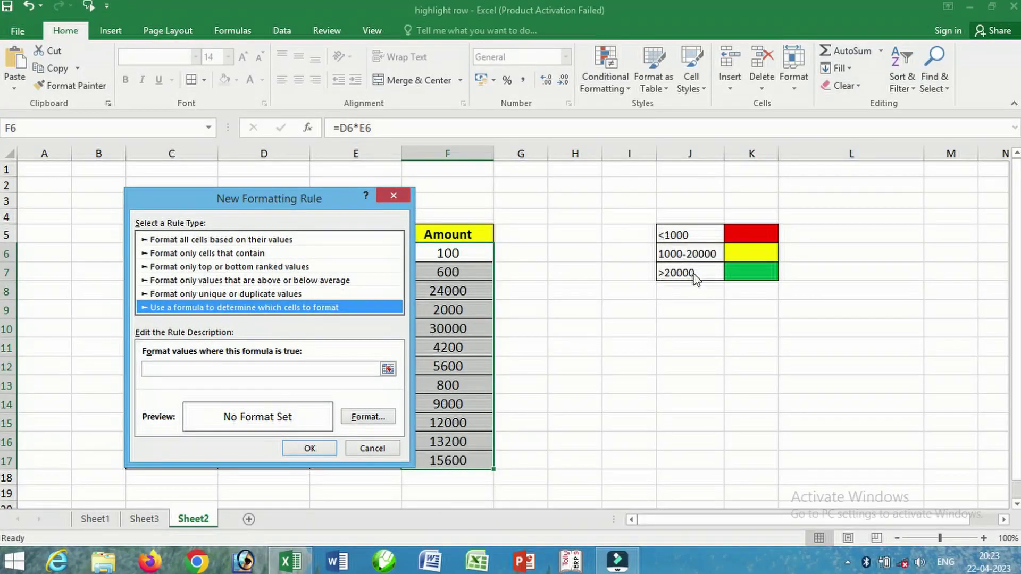
pyautogui.click(258, 368)
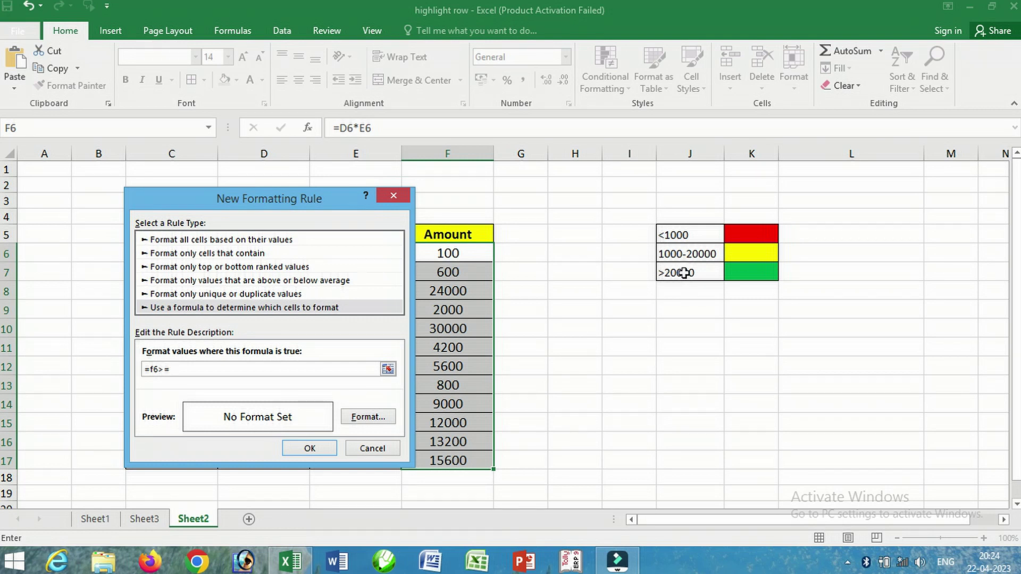
pyautogui.write('0000')
# Give the rule for amounts of 20000 or more a solid green fill and apply all three rules to the Amount column
pyautogui.click(381, 418)
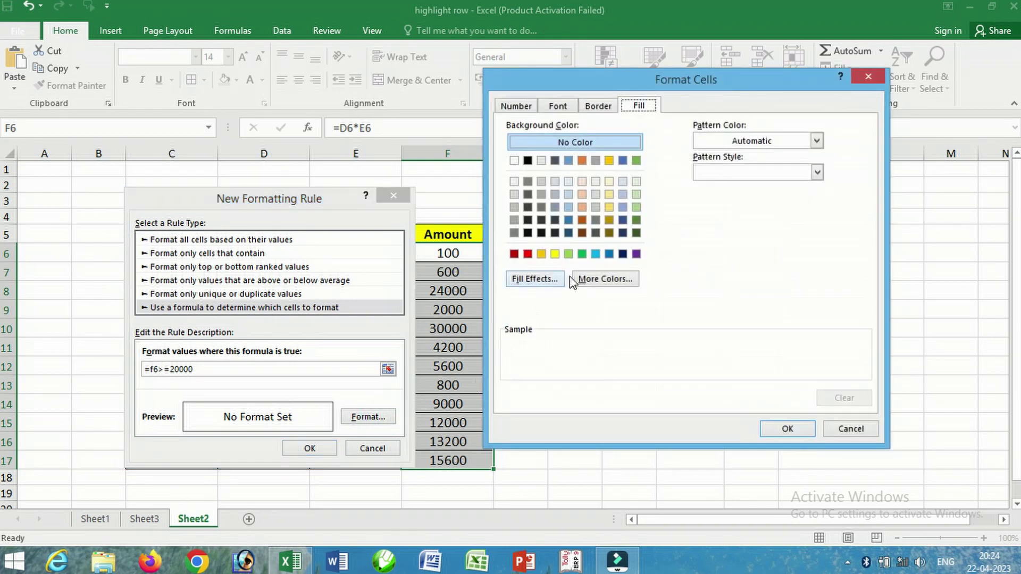
pyautogui.click(582, 254)
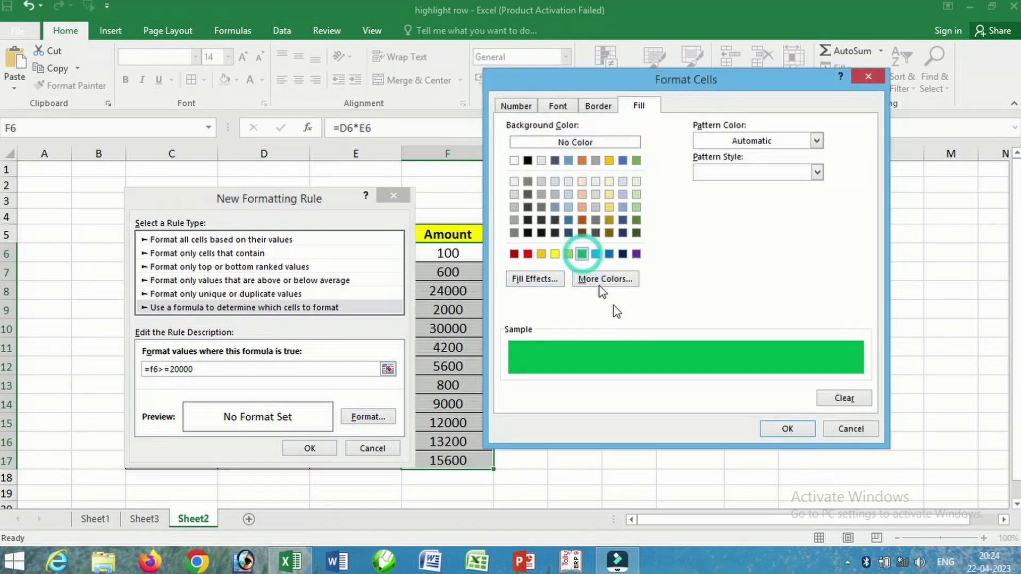
pyautogui.click(785, 429)
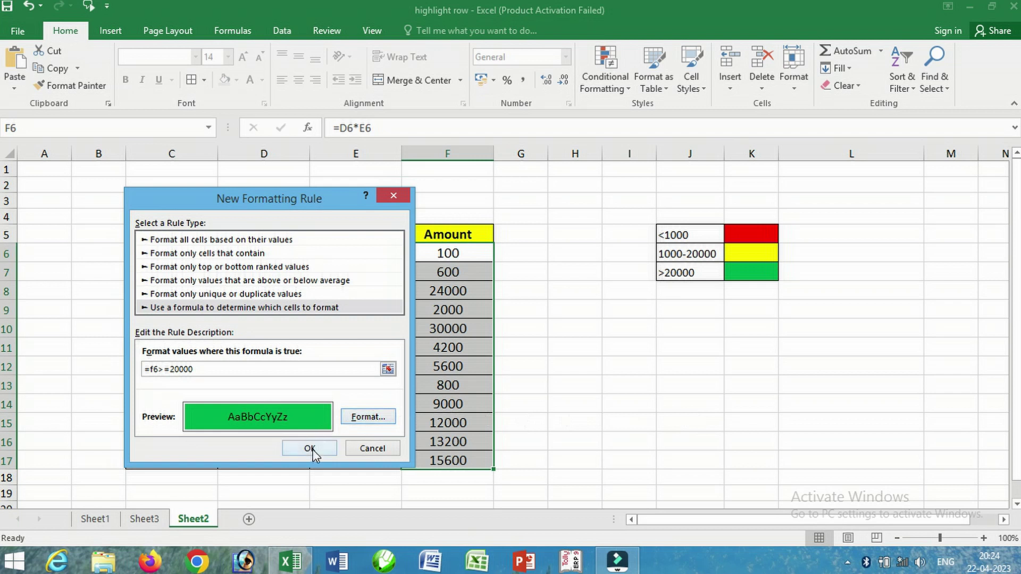
pyautogui.click(312, 449)
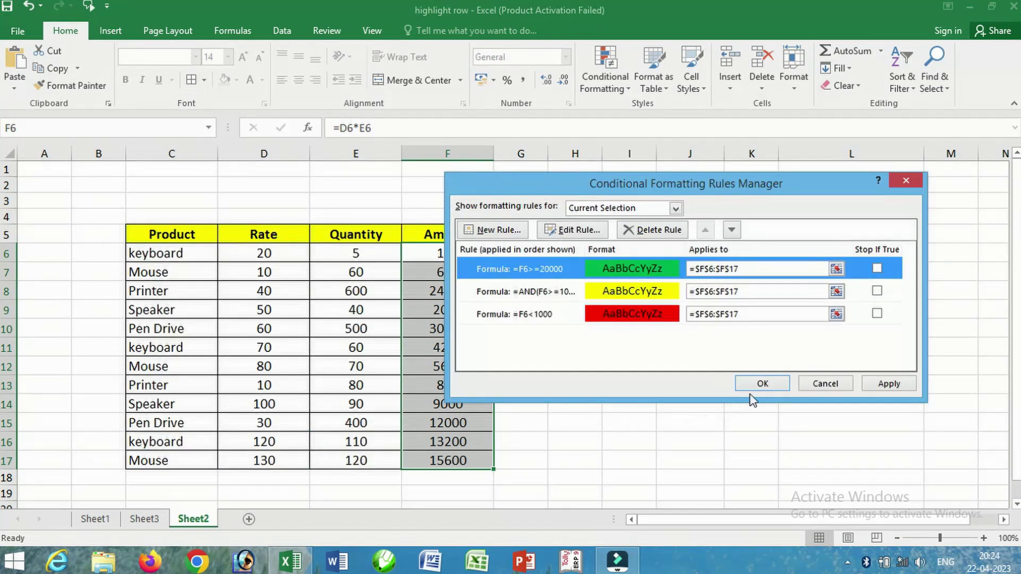
pyautogui.click(763, 383)
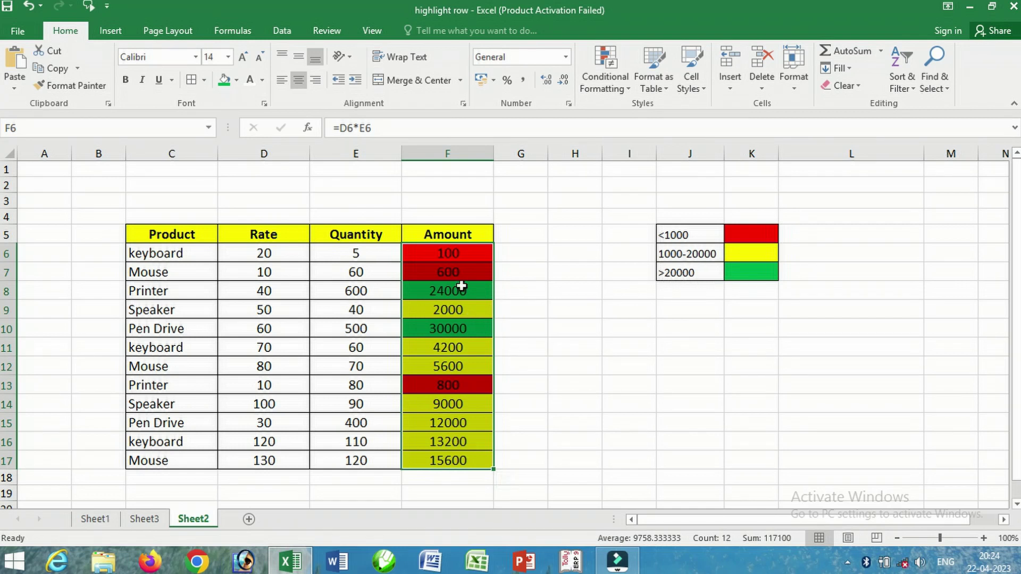
# Set the keyboard quantity in cell E6 to 30 to test the colour rules
pyautogui.click(349, 255)
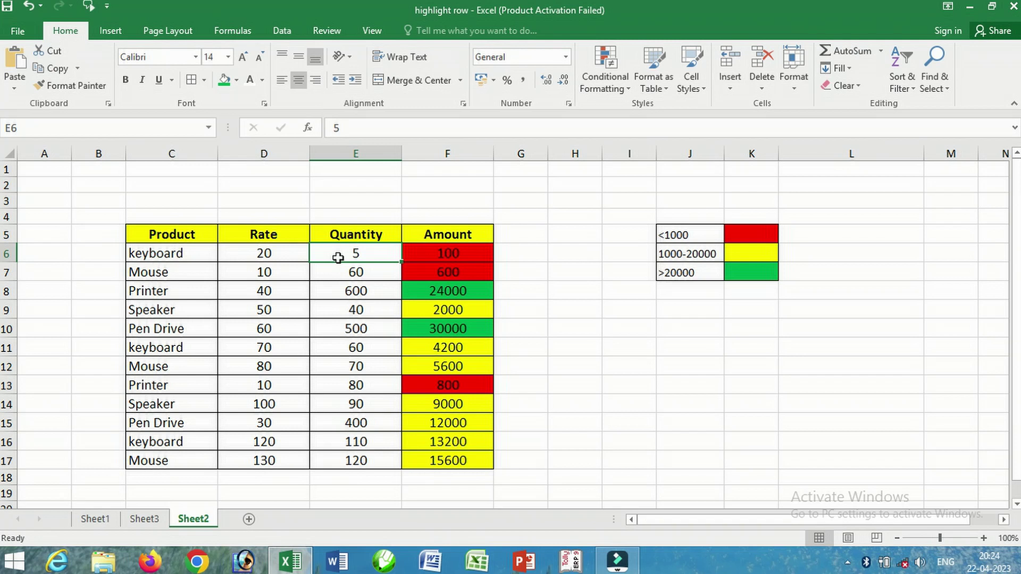
pyautogui.write('3')
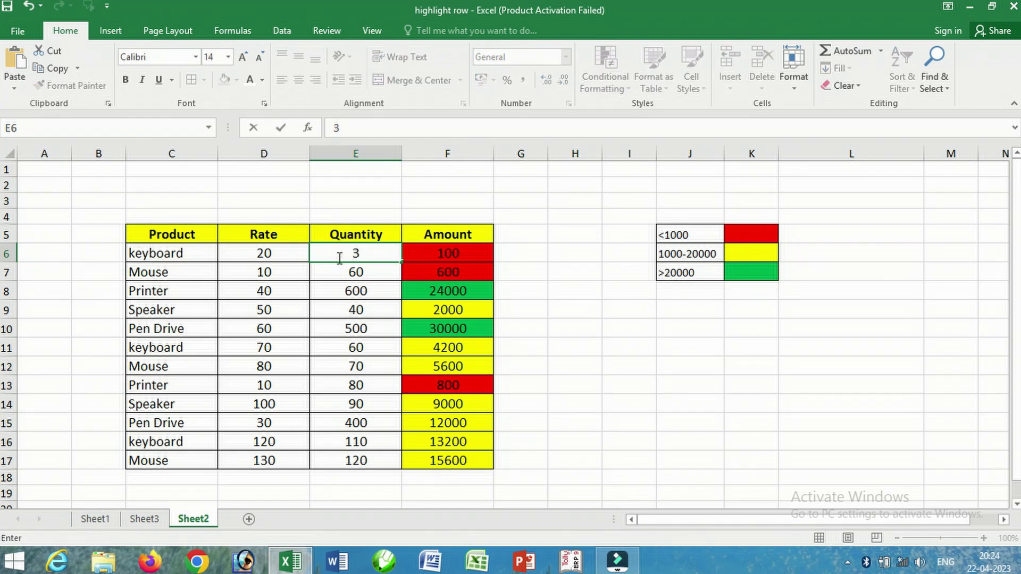
pyautogui.write('0')
pyautogui.press('Return')
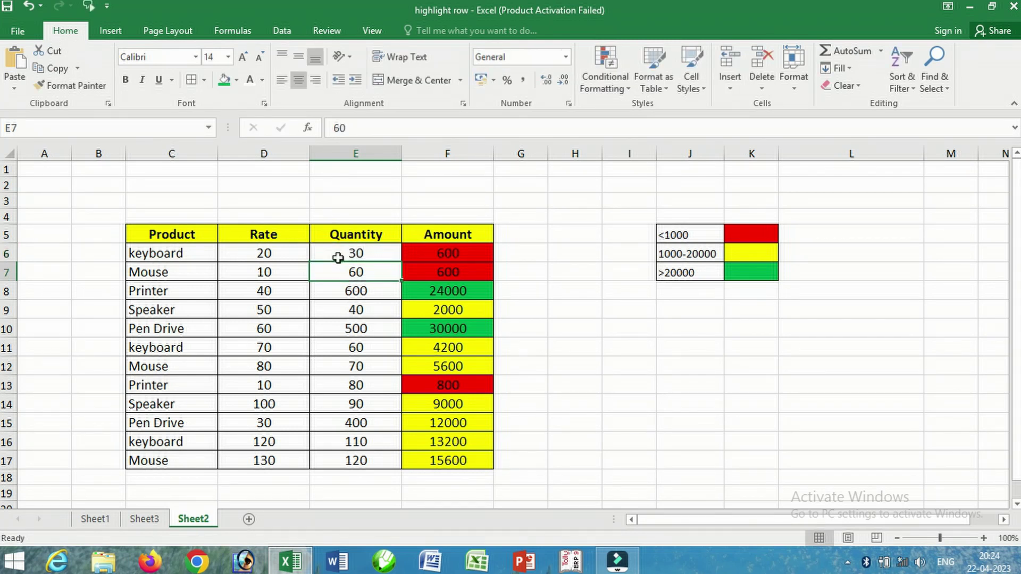
# Set the keyboard quantity in cell E6 to 70 and check the colour of its amount in F6
pyautogui.click(367, 257)
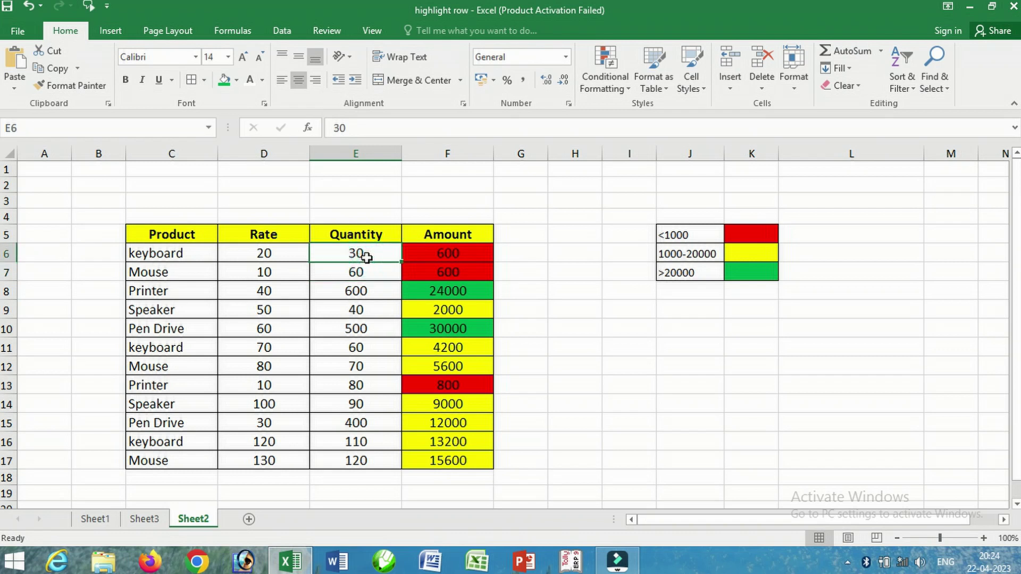
pyautogui.write('70')
pyautogui.press('Return')
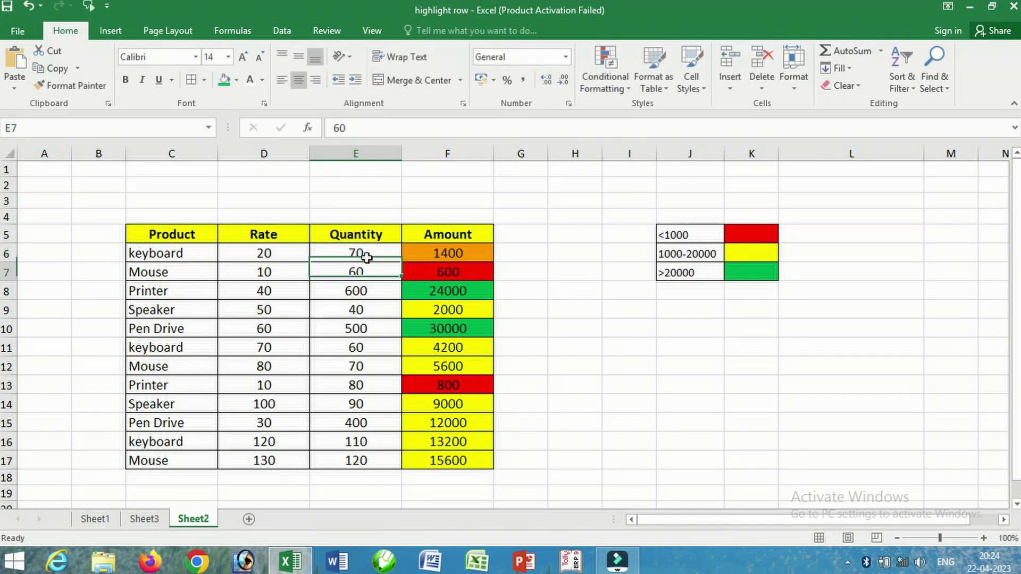
pyautogui.click(423, 254)
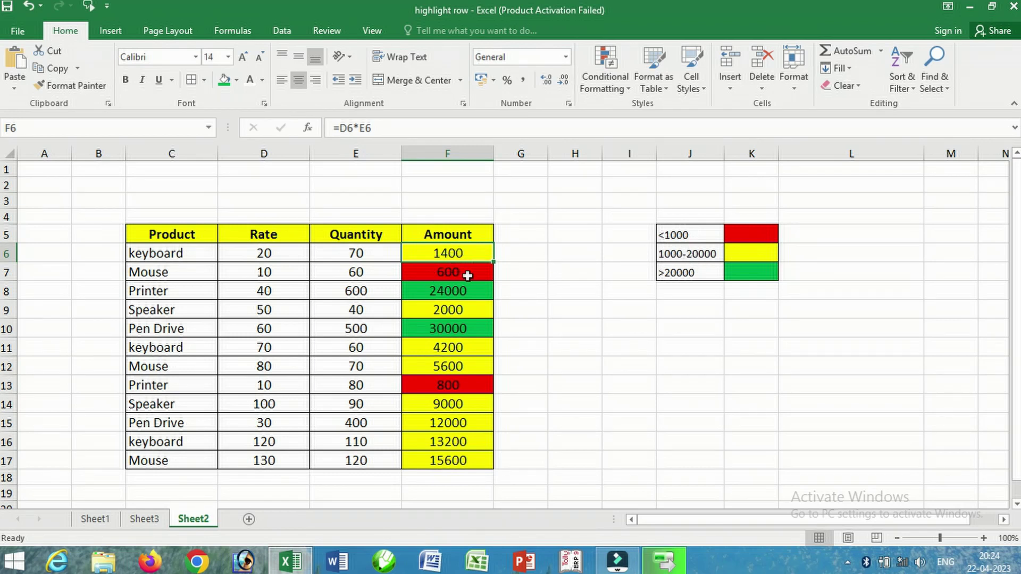
# Set the Mouse rate in cell D7 to 500 and check the colour of its amount in F7
pyautogui.click(366, 274)
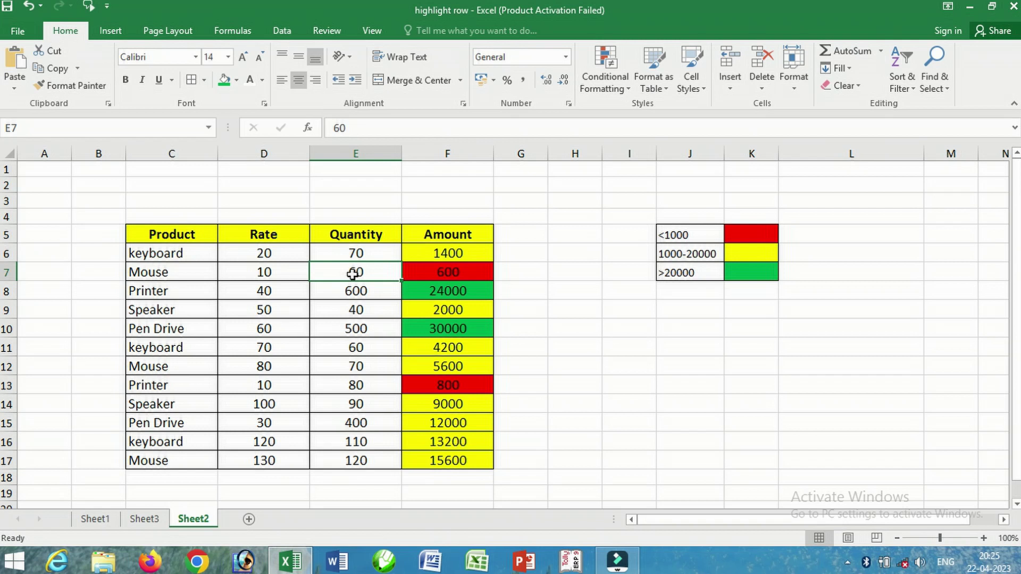
pyautogui.click(279, 272)
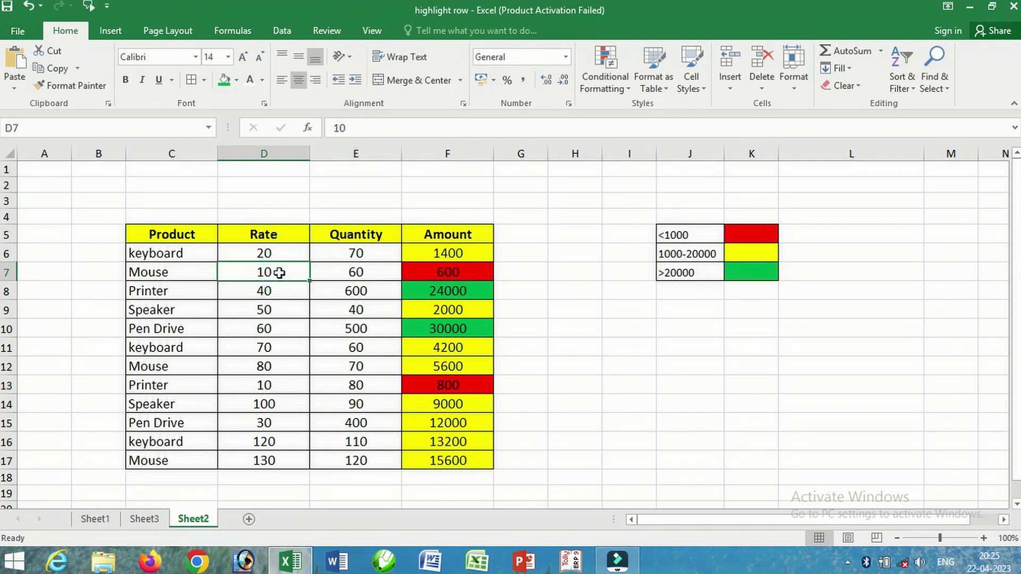
pyautogui.write('500')
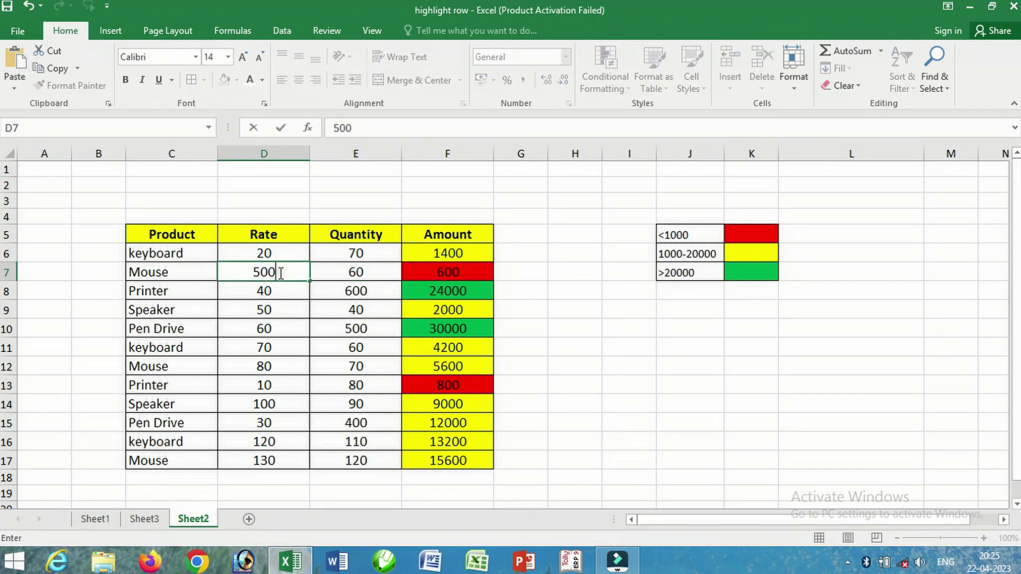
pyautogui.press('Return')
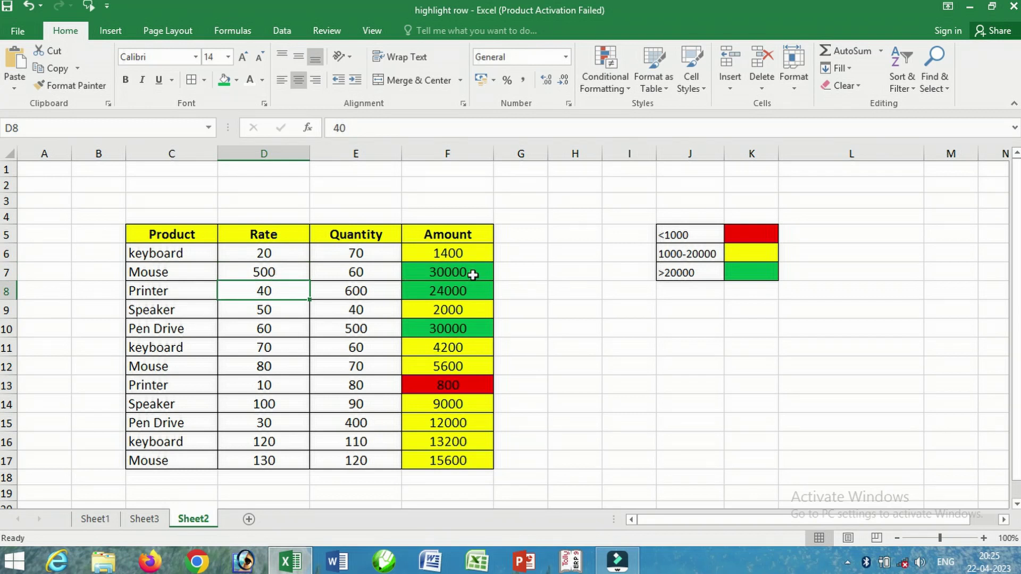
pyautogui.click(472, 274)
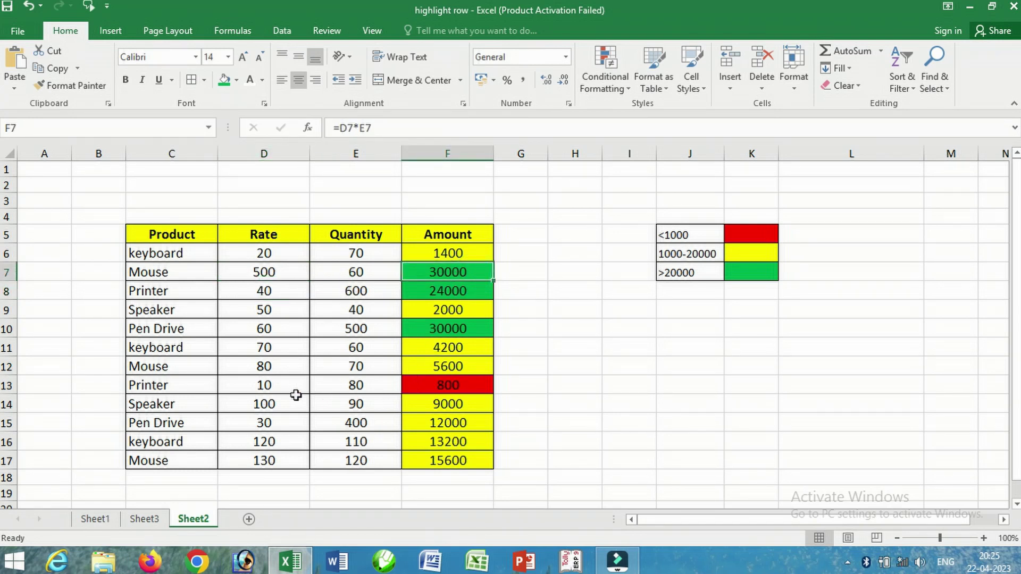
# Select the Printer rate in cell D13
pyautogui.click(281, 386)
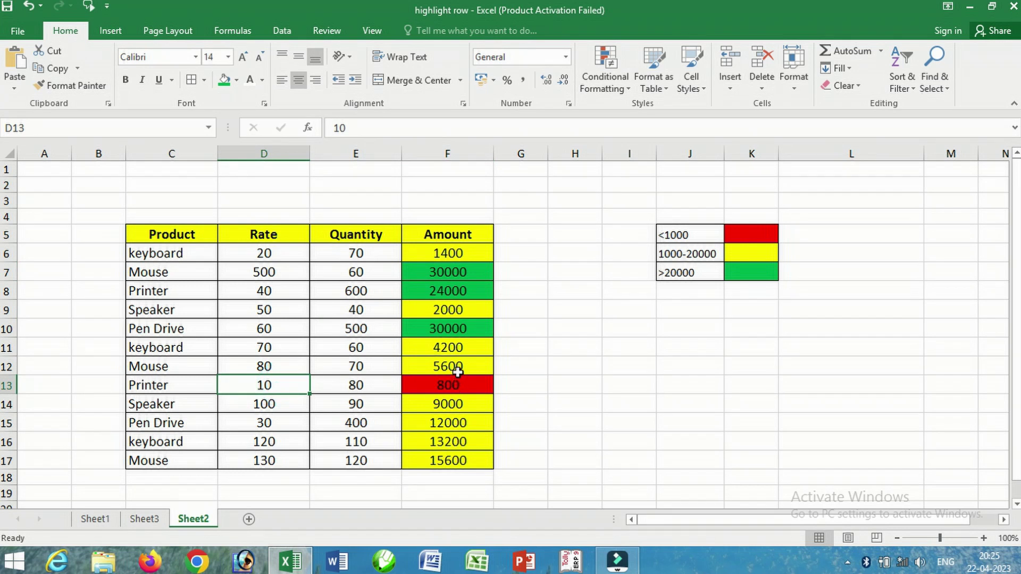